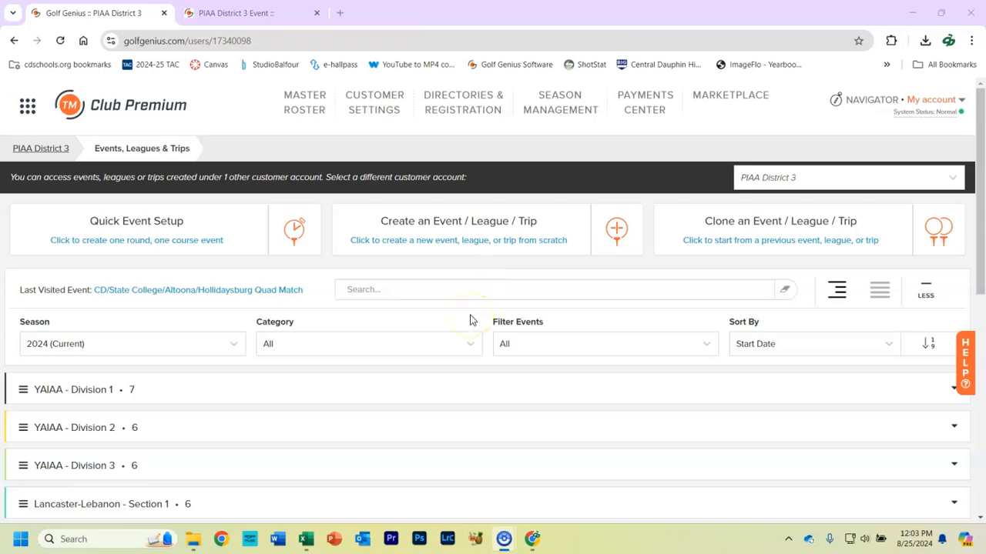
Look through the event categories for the 2024 season, from the YAIAA divisions to the Mid-Penn divisions.
{"action": "scroll", "coordinate": [404, 393], "scroll_direction": "down", "scroll_amount": 3}
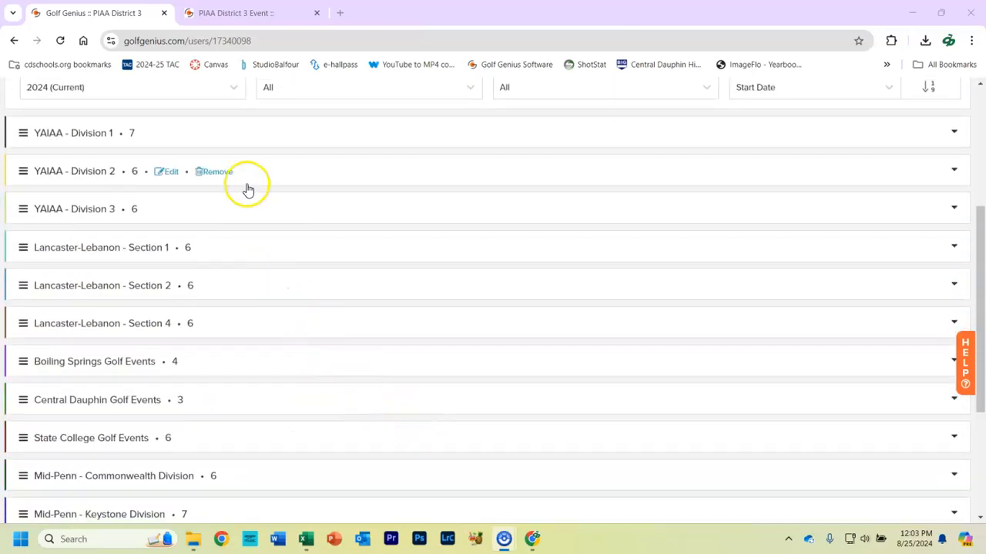
{"action": "scroll", "coordinate": [311, 455], "scroll_direction": "down", "scroll_amount": 3}
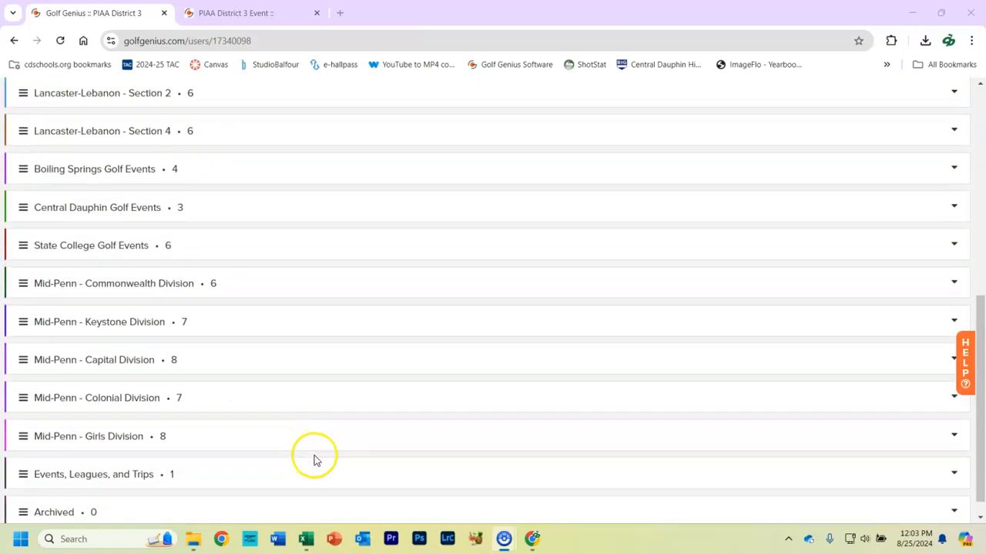
{"action": "scroll", "coordinate": [314, 458], "scroll_direction": "up", "scroll_amount": 4}
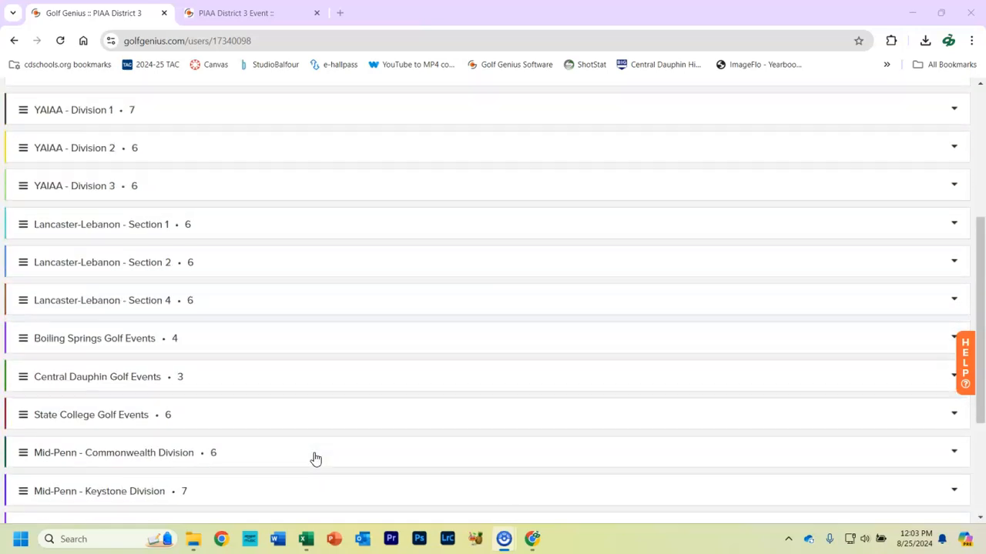
{"action": "scroll", "coordinate": [315, 459], "scroll_direction": "up", "scroll_amount": 2}
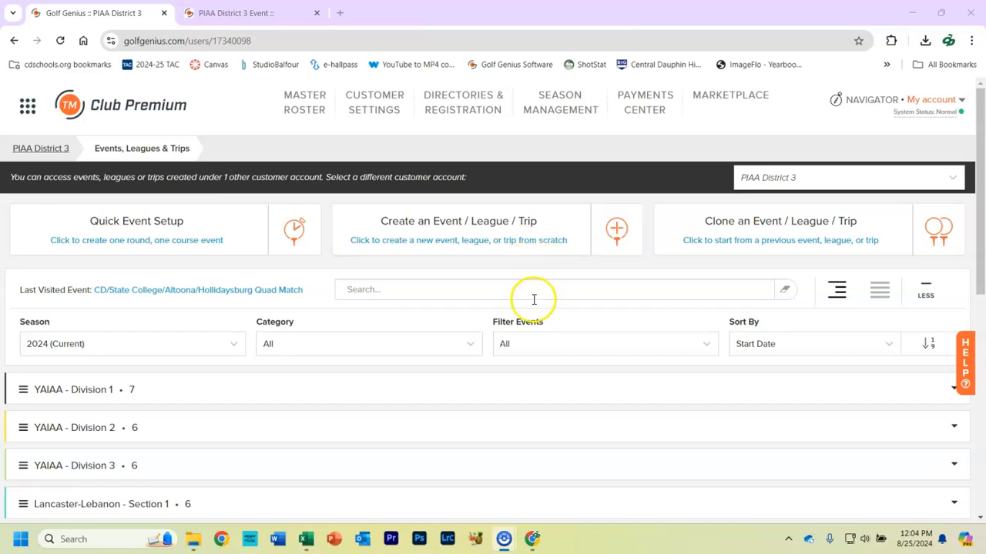
{"action": "scroll", "coordinate": [532, 308], "scroll_direction": "down", "scroll_amount": 3}
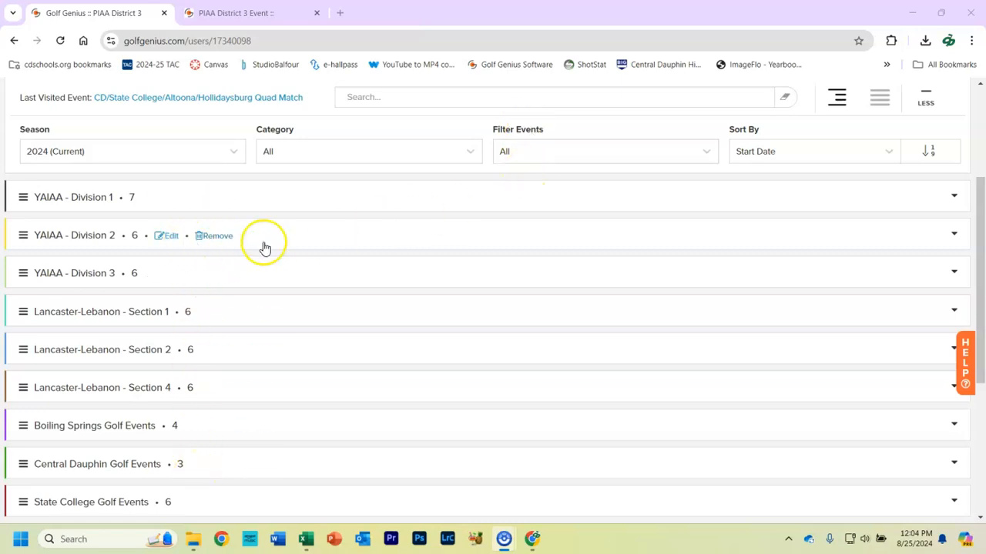
{"action": "scroll", "coordinate": [278, 258], "scroll_direction": "down", "scroll_amount": 1}
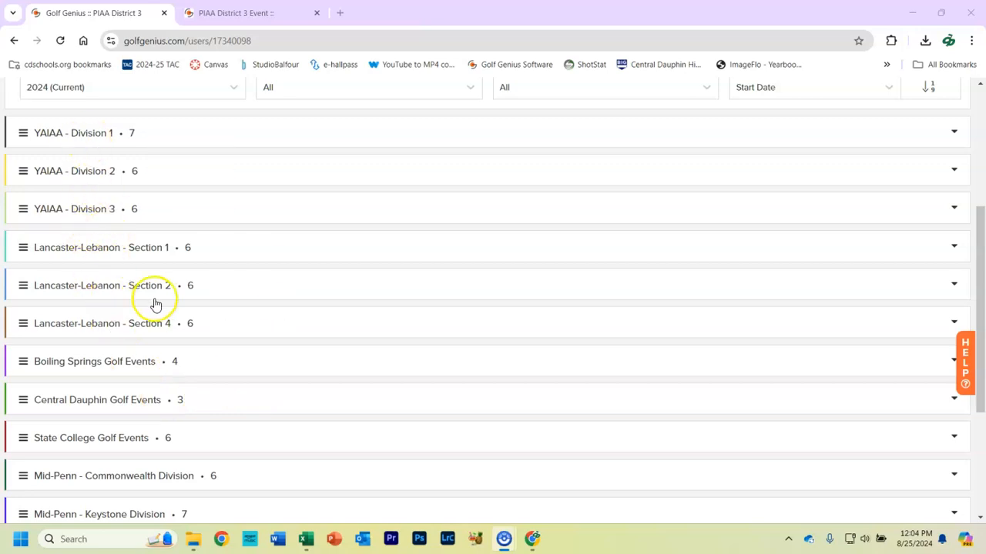
{"action": "scroll", "coordinate": [301, 363], "scroll_direction": "down", "scroll_amount": 2}
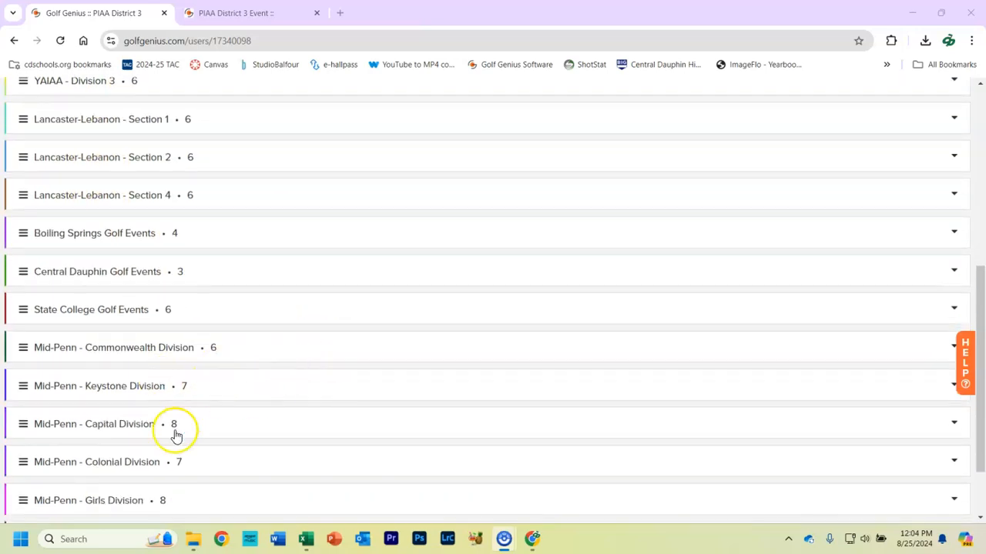
Open the CD/State College/Altoona/Hollidaysburg Quad Match event and bring up its calendar for adding rounds.
{"action": "left_click", "coordinate": [108, 277]}
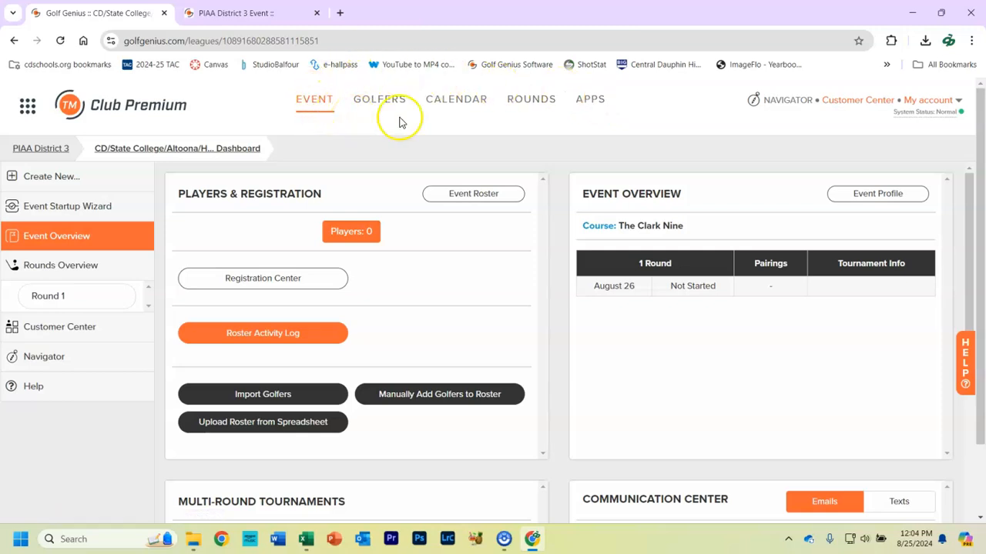
{"action": "left_click", "coordinate": [458, 109]}
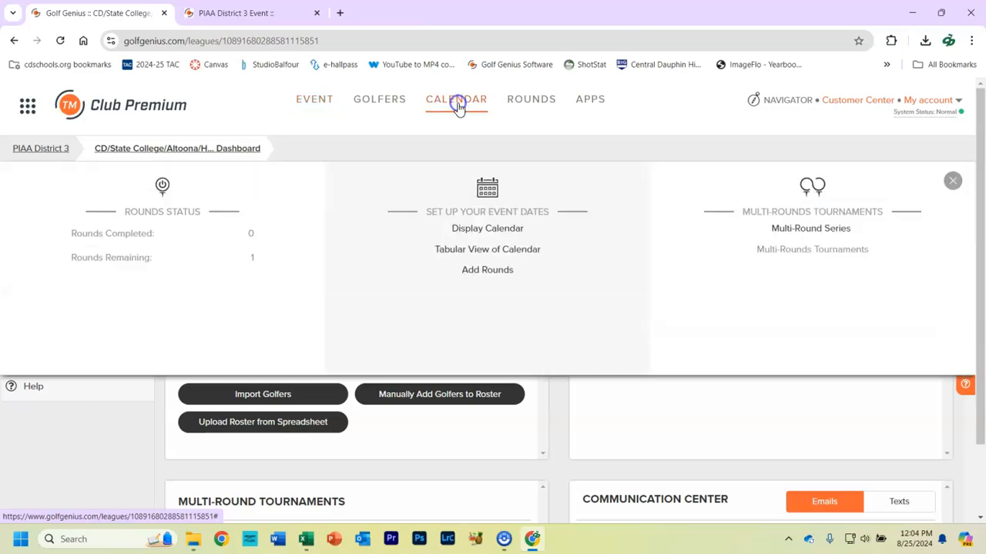
{"action": "left_click", "coordinate": [477, 279]}
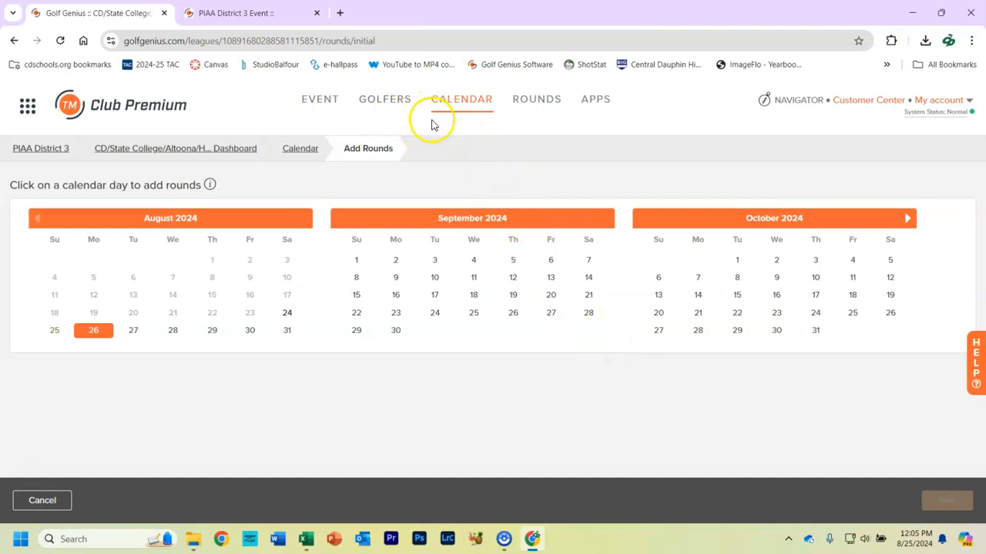
Open the event's course details and look through the full list of available courses.
{"action": "left_click", "coordinate": [321, 106]}
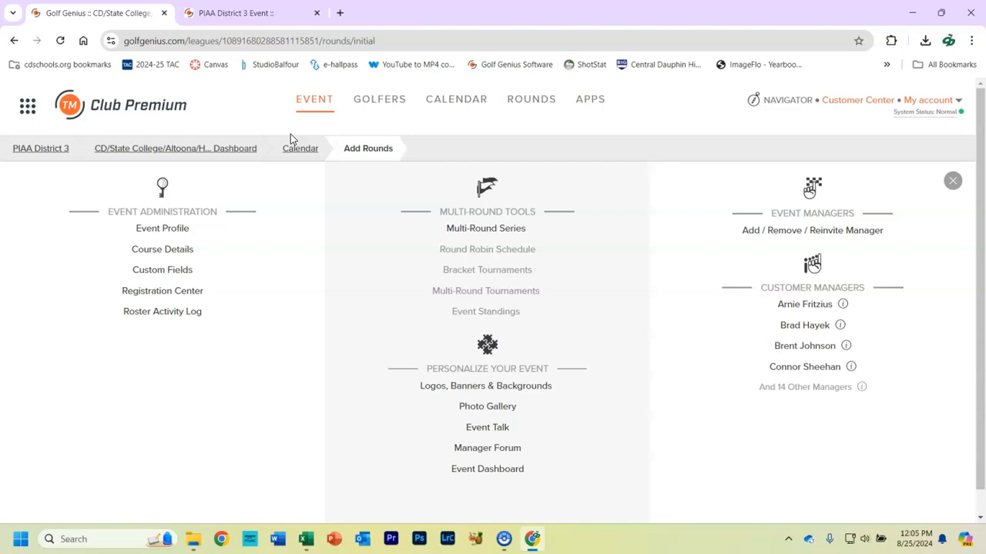
{"action": "left_click", "coordinate": [181, 251]}
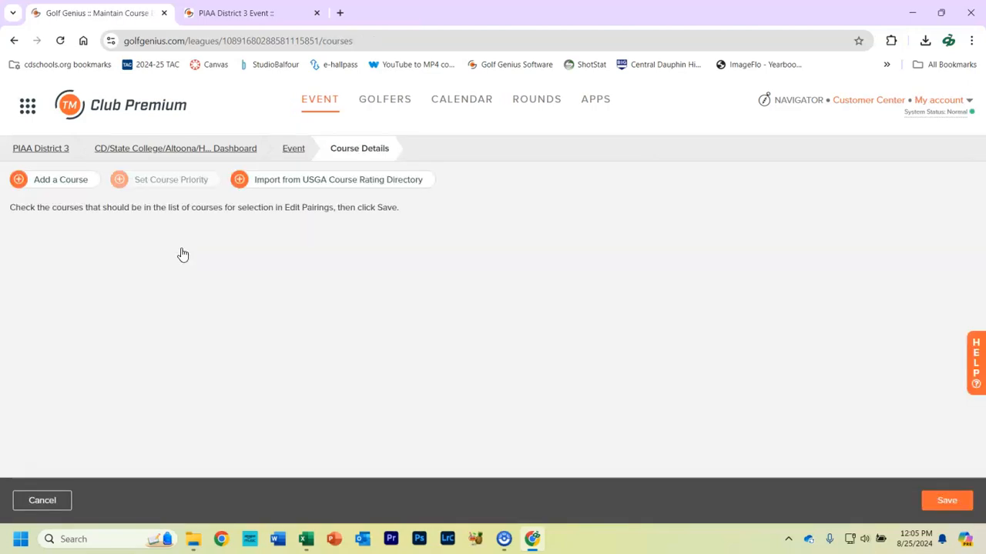
{"action": "scroll", "coordinate": [297, 335], "scroll_direction": "down", "scroll_amount": 4}
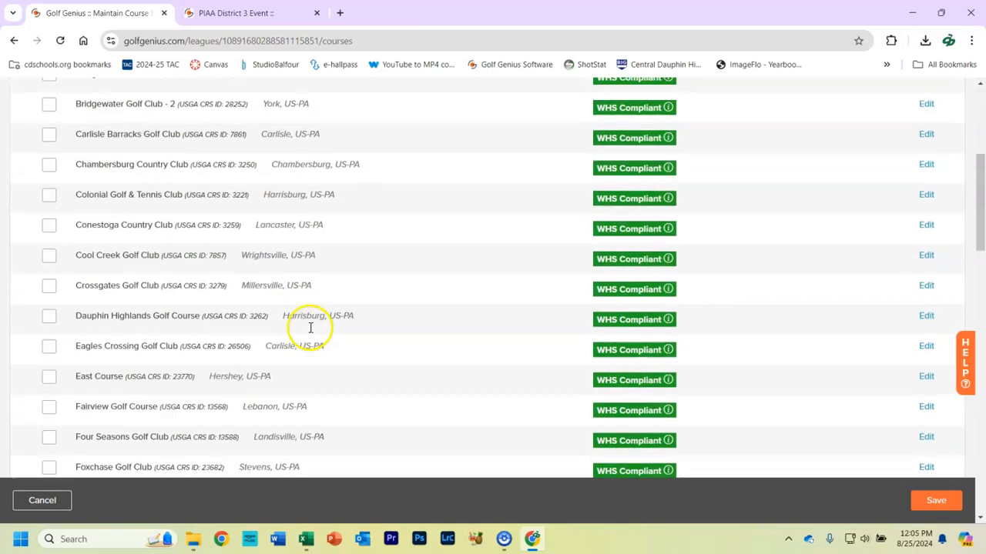
{"action": "scroll", "coordinate": [308, 329], "scroll_direction": "down", "scroll_amount": 5}
{"action": "scroll", "coordinate": [414, 314], "scroll_direction": "up", "scroll_amount": 9}
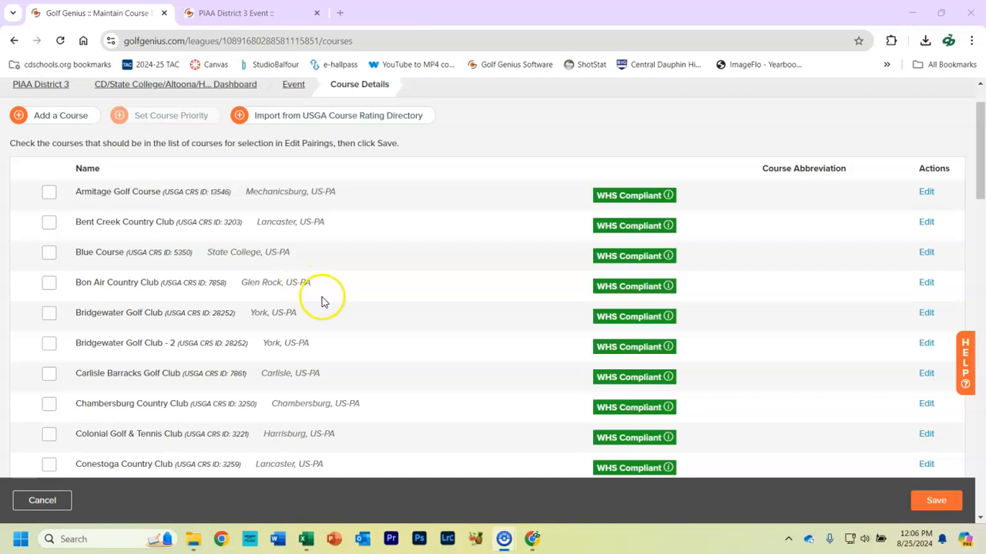
{"action": "scroll", "coordinate": [325, 316], "scroll_direction": "down", "scroll_amount": 3}
{"action": "scroll", "coordinate": [327, 327], "scroll_direction": "down", "scroll_amount": 14}
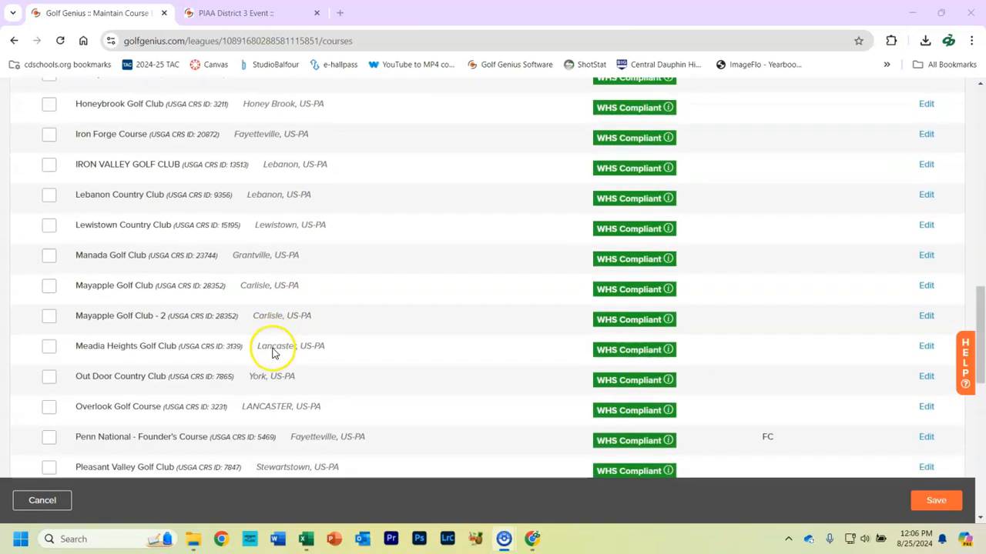
{"action": "scroll", "coordinate": [270, 356], "scroll_direction": "down", "scroll_amount": 1}
{"action": "scroll", "coordinate": [326, 258], "scroll_direction": "up", "scroll_amount": 18}
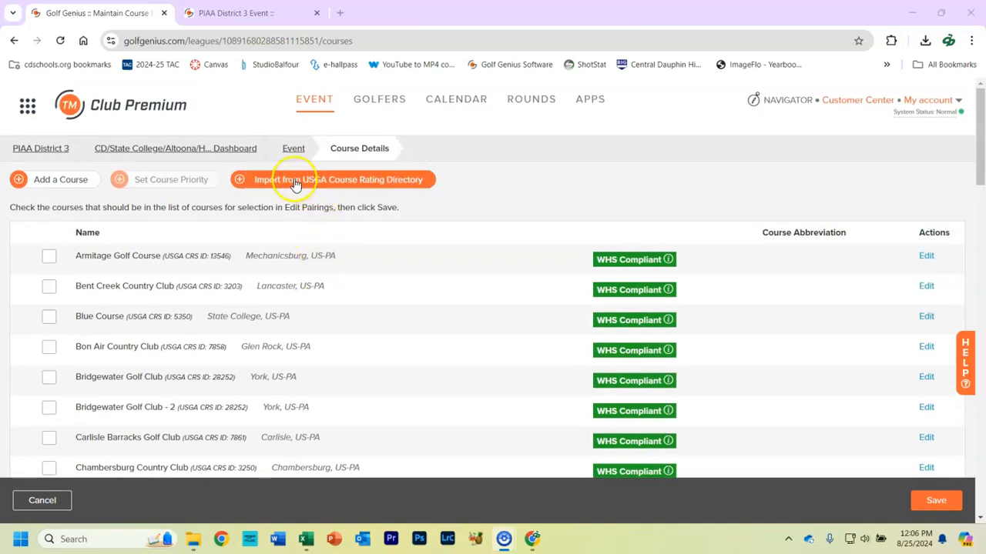
Import Scotch Valley Country Club (Holidaysburg, PA) from the USGA Course Rating Directory and save the course.
{"action": "left_click", "coordinate": [320, 182]}
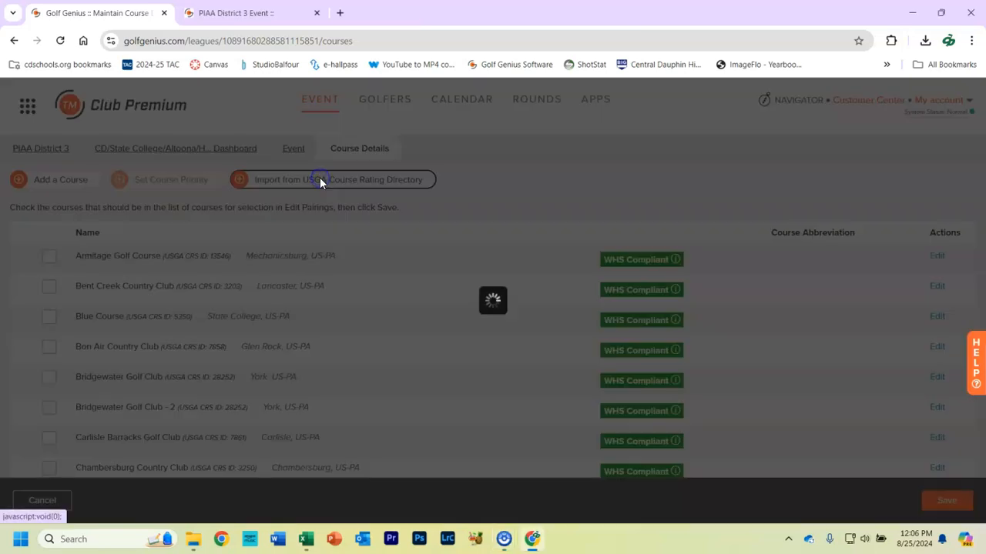
{"action": "left_click", "coordinate": [342, 193]}
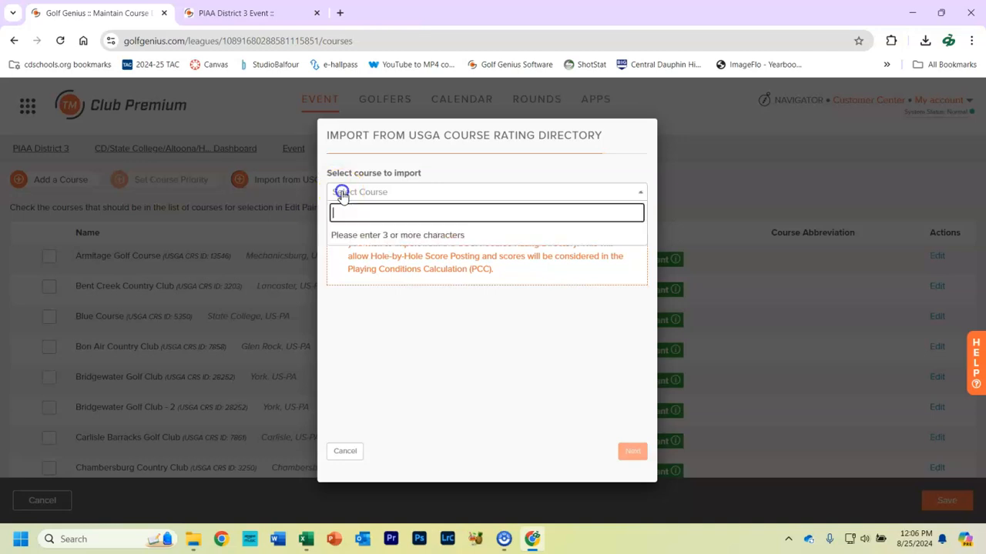
{"action": "type", "text": "scotch"}
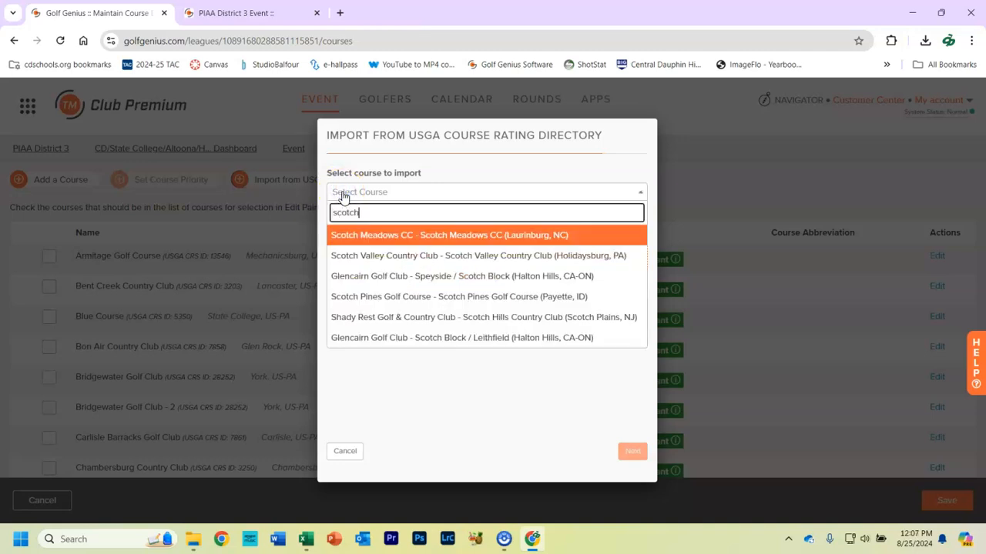
{"action": "left_click", "coordinate": [433, 262]}
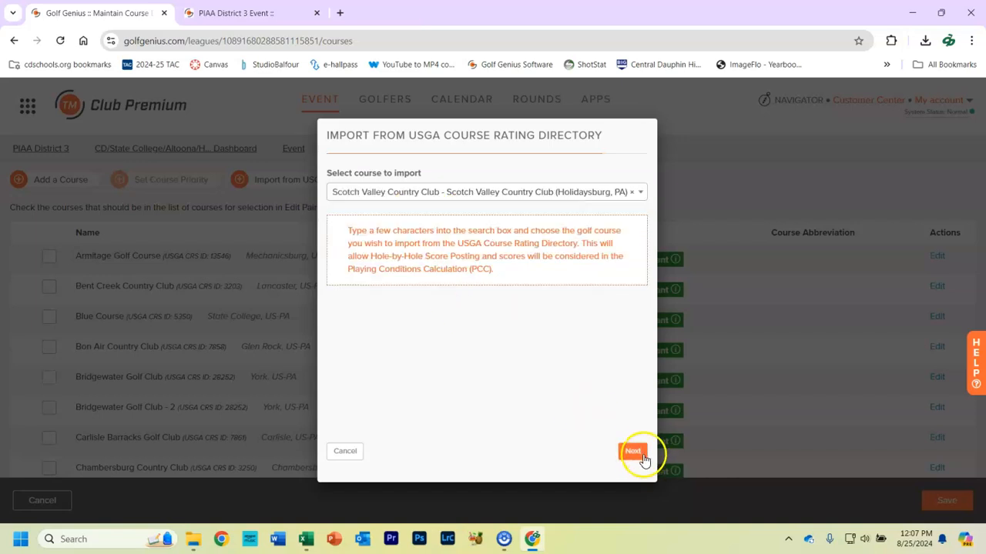
{"action": "left_click", "coordinate": [644, 458]}
{"action": "left_click", "coordinate": [636, 456]}
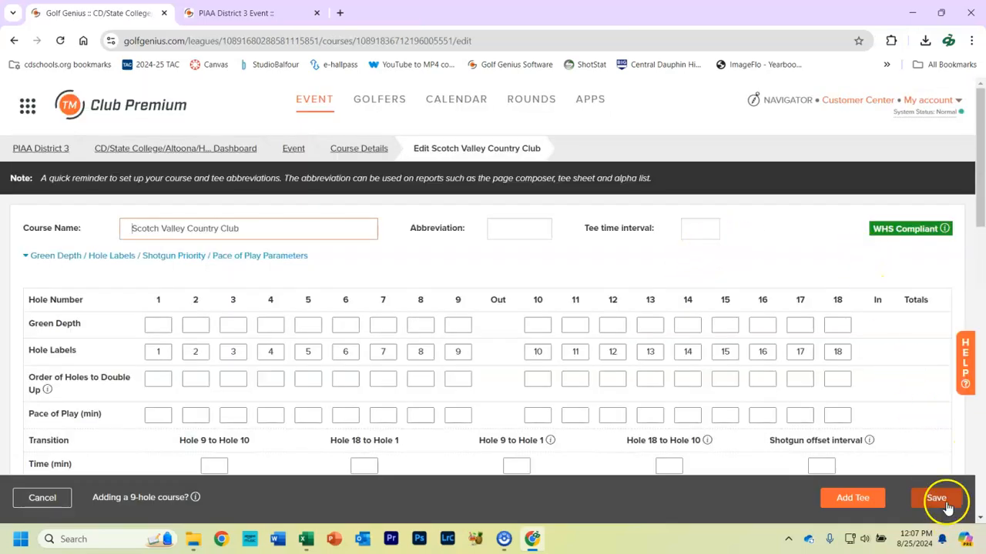
{"action": "left_click", "coordinate": [936, 499]}
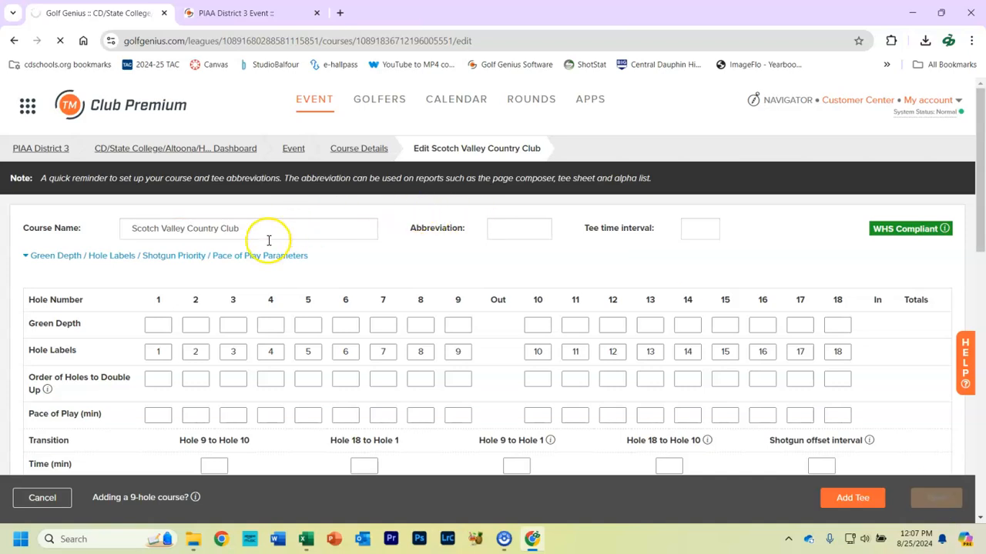
Deselect The Clark Nine in the event's course list and save the course selection.
{"action": "scroll", "coordinate": [525, 388], "scroll_direction": "down", "scroll_amount": 2}
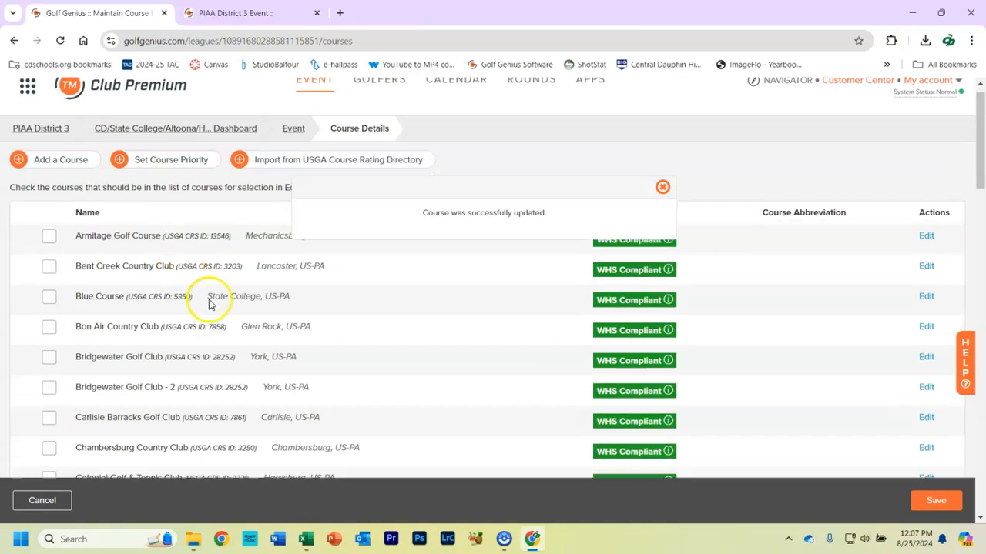
{"action": "scroll", "coordinate": [208, 304], "scroll_direction": "down", "scroll_amount": 8}
{"action": "scroll", "coordinate": [176, 297], "scroll_direction": "down", "scroll_amount": 9}
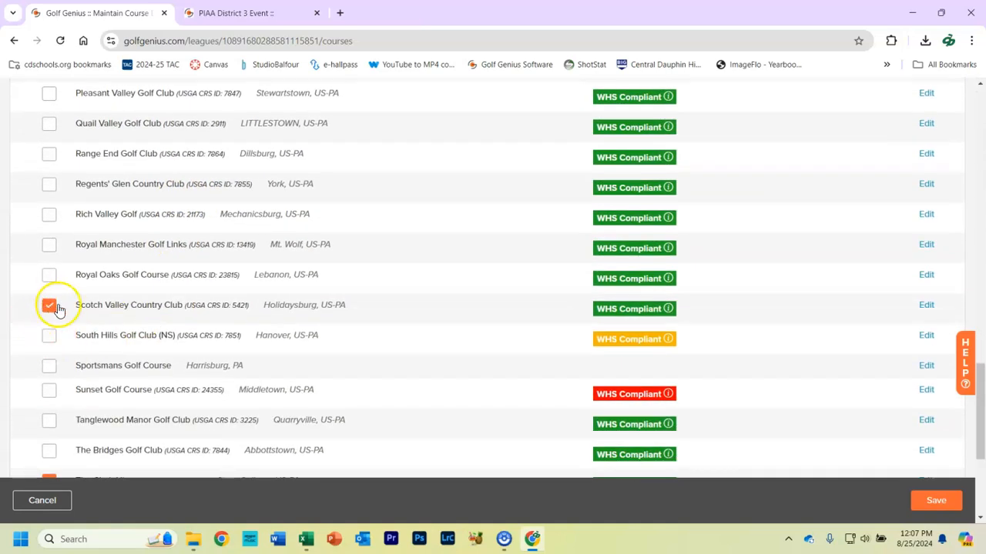
{"action": "scroll", "coordinate": [154, 331], "scroll_direction": "down", "scroll_amount": 3}
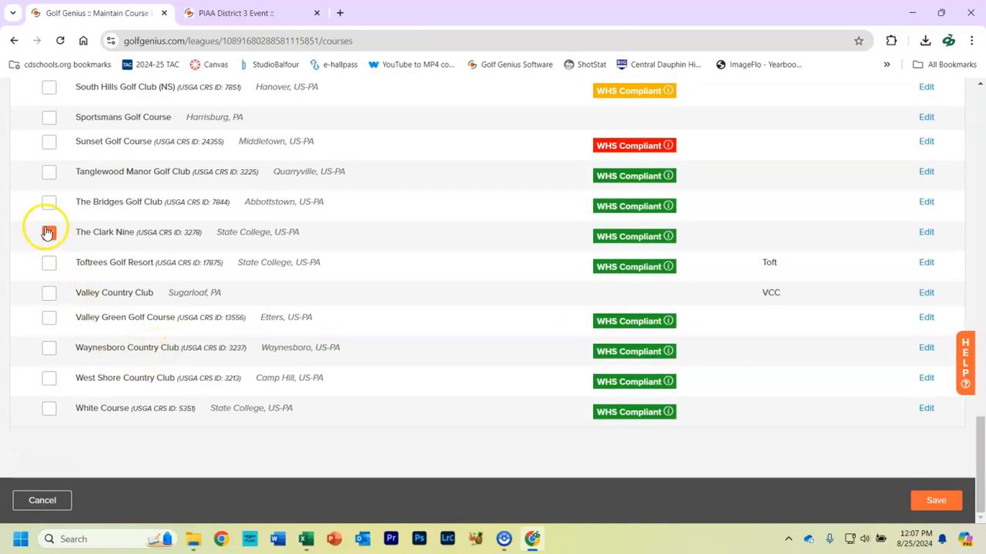
{"action": "left_click", "coordinate": [935, 500]}
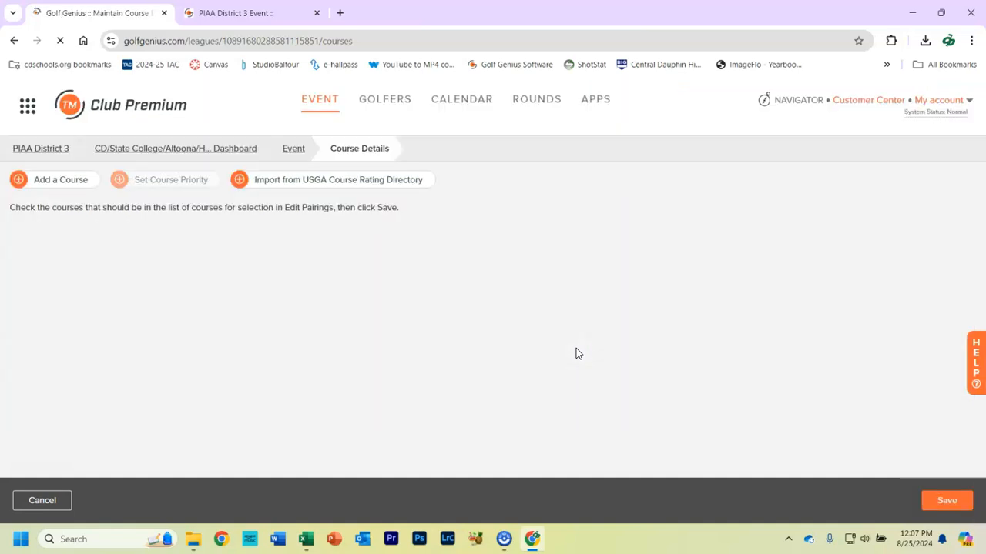
{"action": "left_click", "coordinate": [465, 299]}
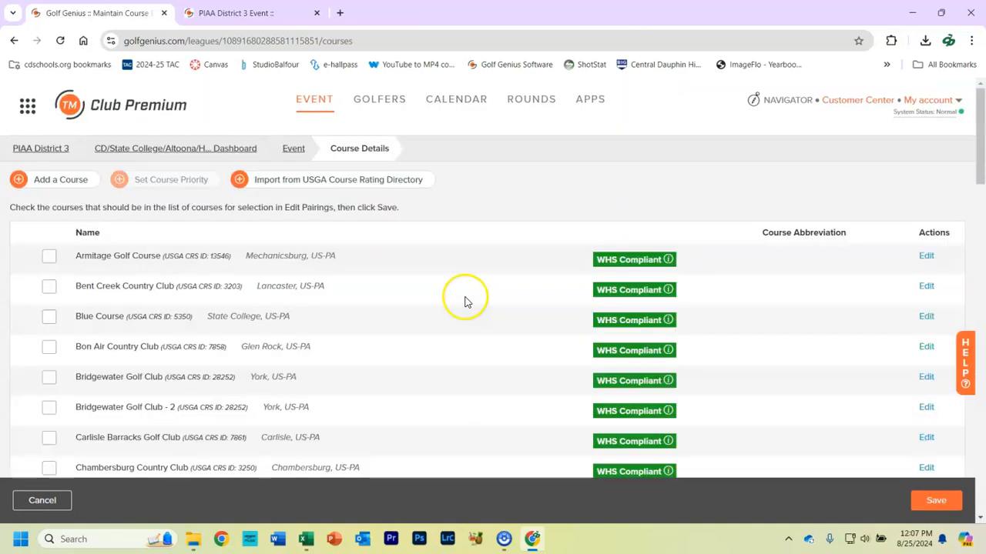
Open the event's logos, banners and backgrounds settings and look through the logos uploaded in other events.
{"action": "left_click", "coordinate": [318, 105]}
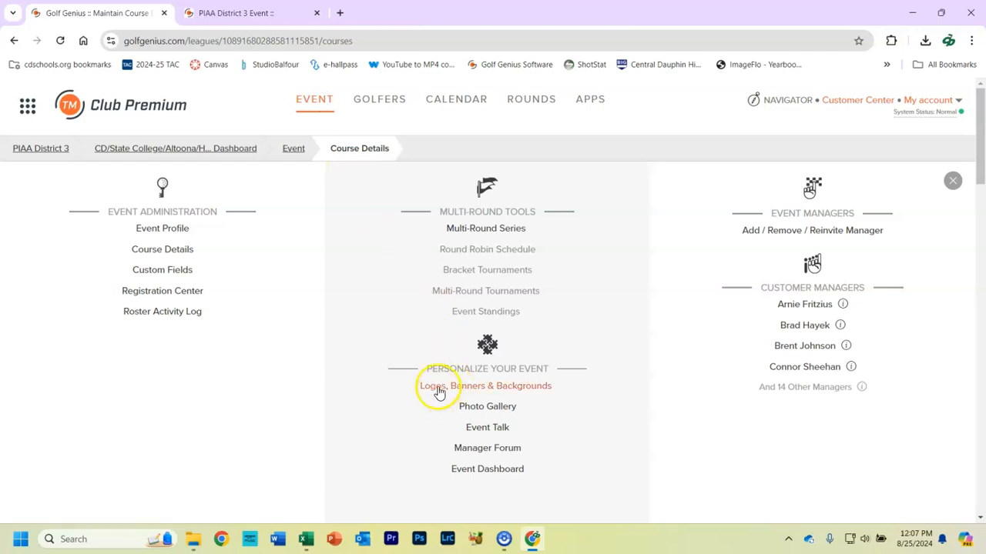
{"action": "left_click", "coordinate": [522, 394]}
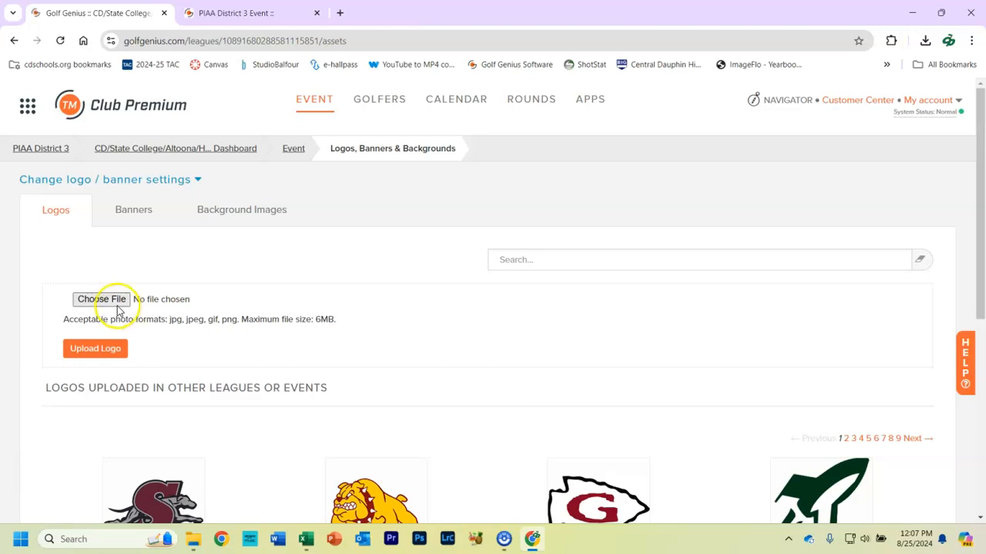
{"action": "scroll", "coordinate": [616, 385], "scroll_direction": "down", "scroll_amount": 3}
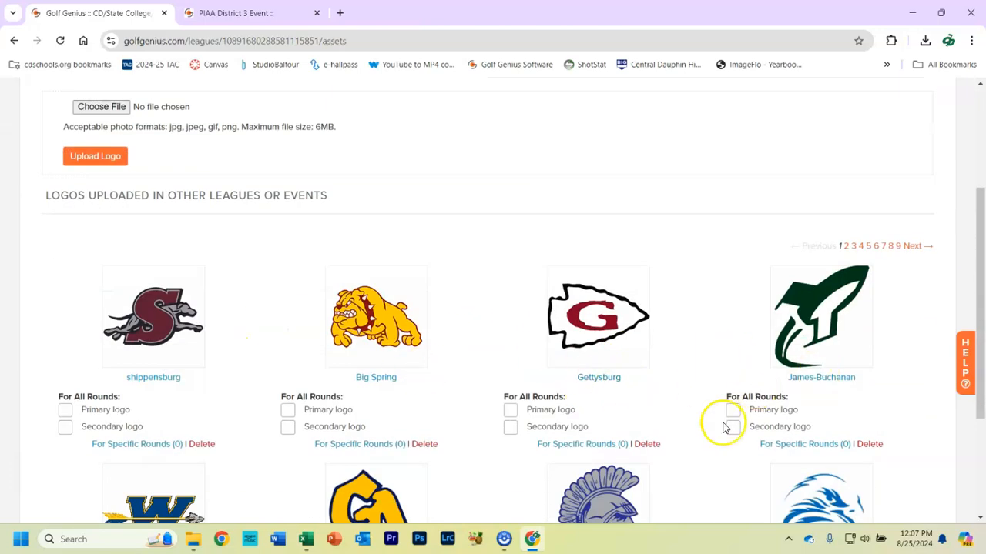
{"action": "scroll", "coordinate": [614, 422], "scroll_direction": "down", "scroll_amount": 3}
{"action": "scroll", "coordinate": [493, 362], "scroll_direction": "up", "scroll_amount": 5}
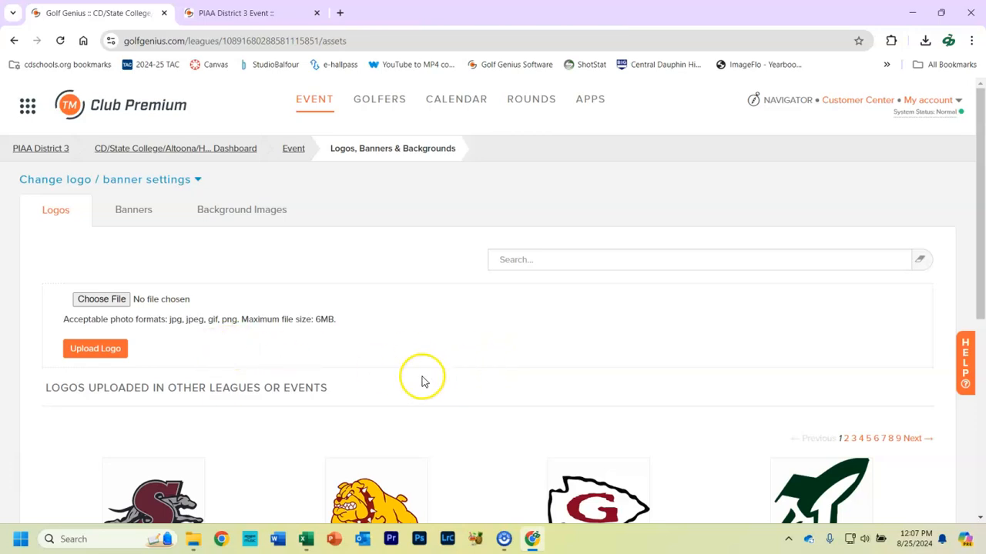
Upload Holidaysburg copy.png from the Mascot Logos folder as a logo for the event.
{"action": "left_click", "coordinate": [117, 300]}
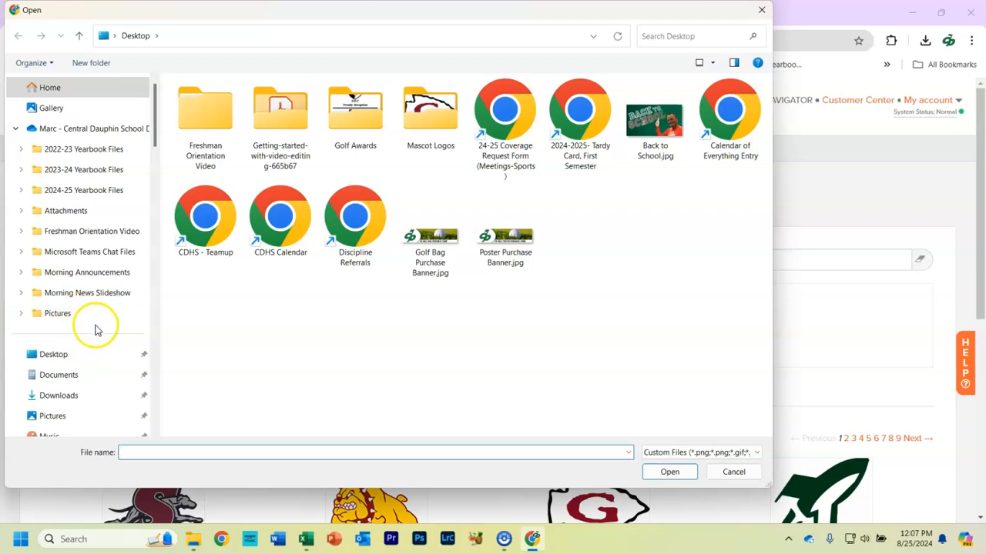
{"action": "scroll", "coordinate": [95, 346], "scroll_direction": "down", "scroll_amount": 2}
{"action": "left_click", "coordinate": [86, 355]}
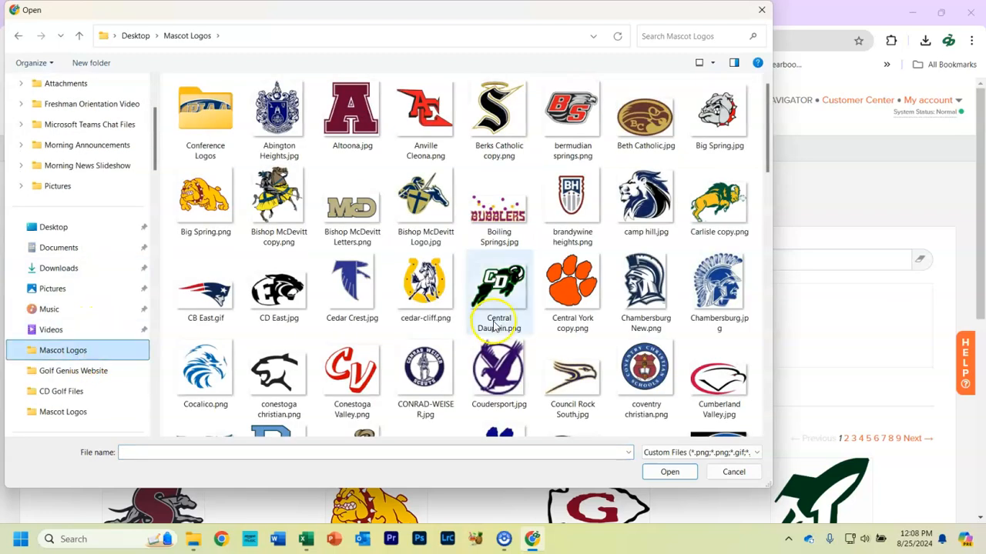
{"action": "scroll", "coordinate": [610, 282], "scroll_direction": "down", "scroll_amount": 3}
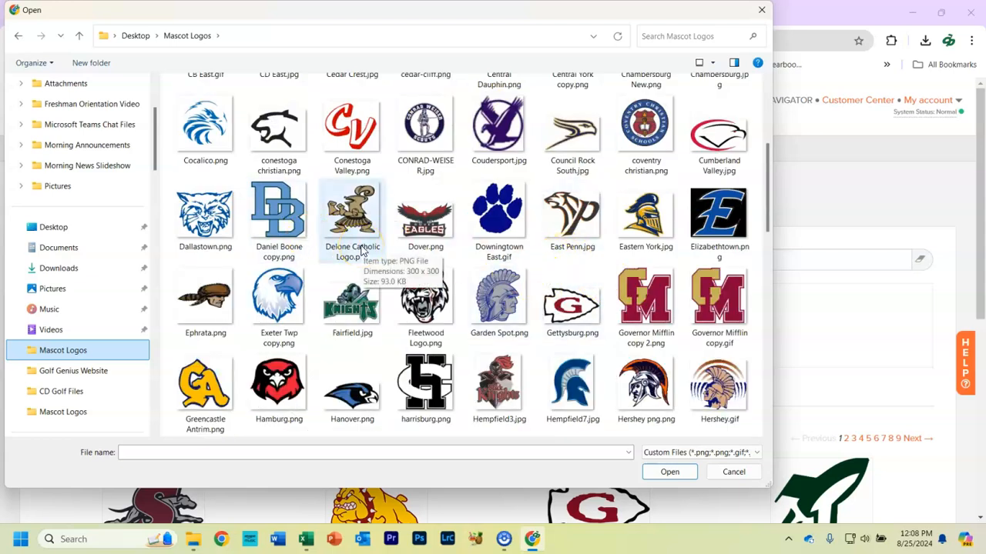
{"action": "scroll", "coordinate": [393, 265], "scroll_direction": "down", "scroll_amount": 3}
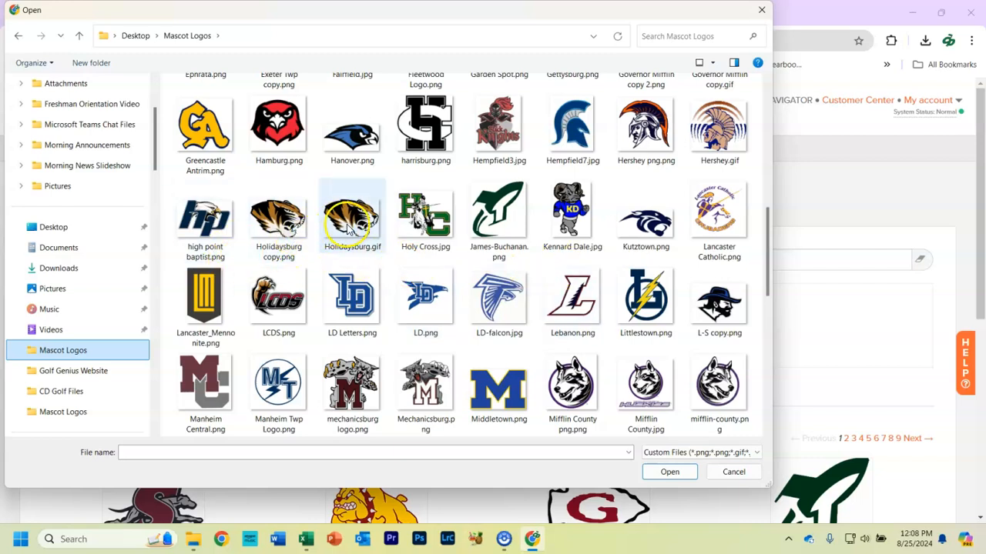
{"action": "left_click", "coordinate": [287, 223]}
{"action": "left_click", "coordinate": [670, 472]}
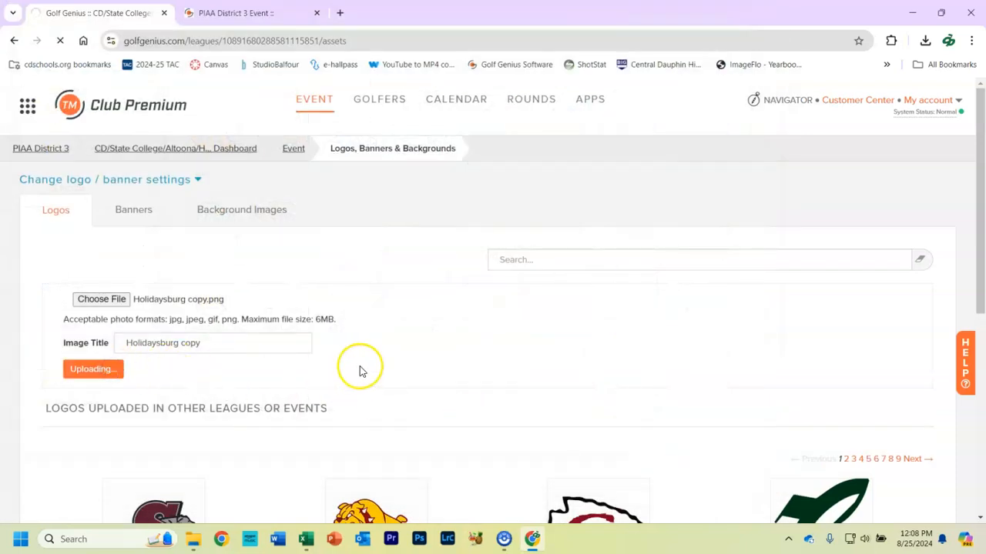
{"action": "scroll", "coordinate": [405, 358], "scroll_direction": "down", "scroll_amount": 2}
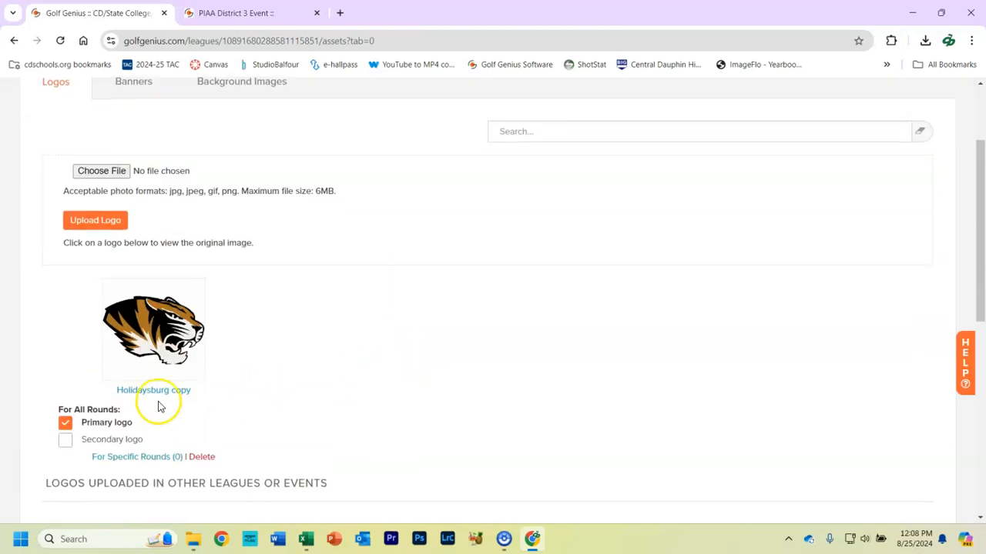
Upload PIAA_newlogo.png from the Conference Logos folder as another logo for the event.
{"action": "scroll", "coordinate": [408, 392], "scroll_direction": "up", "scroll_amount": 2}
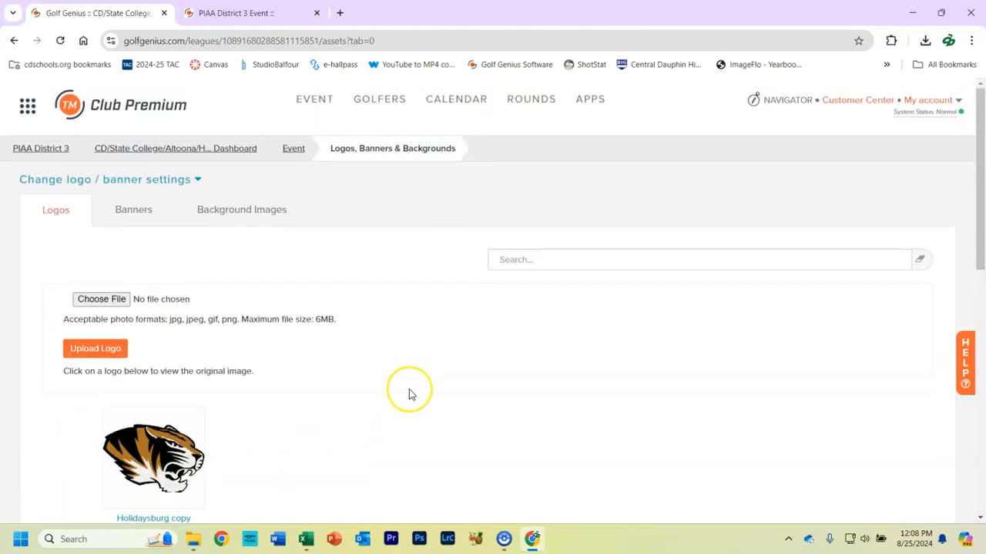
{"action": "left_click", "coordinate": [87, 302]}
{"action": "double_click", "coordinate": [207, 111]}
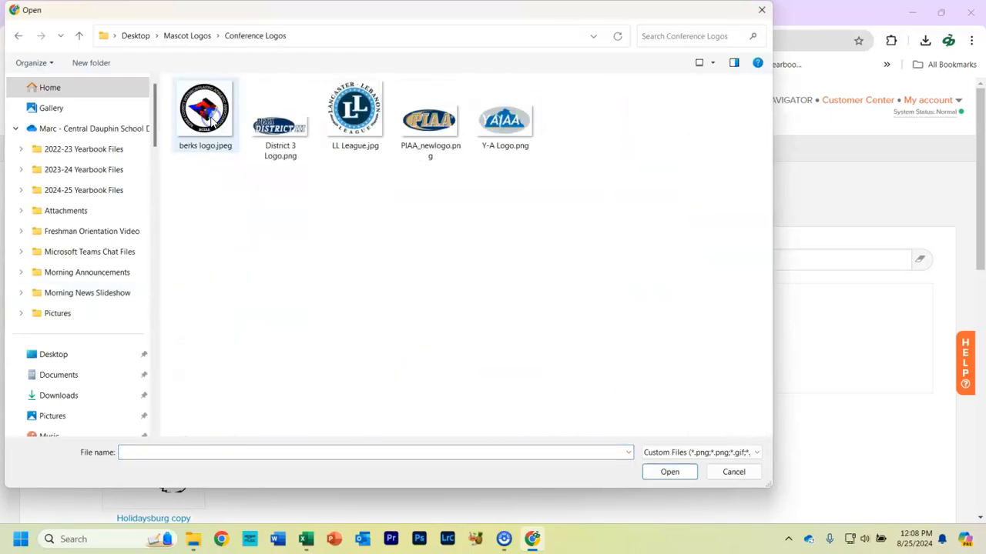
{"action": "left_click", "coordinate": [446, 147]}
{"action": "left_click", "coordinate": [676, 480]}
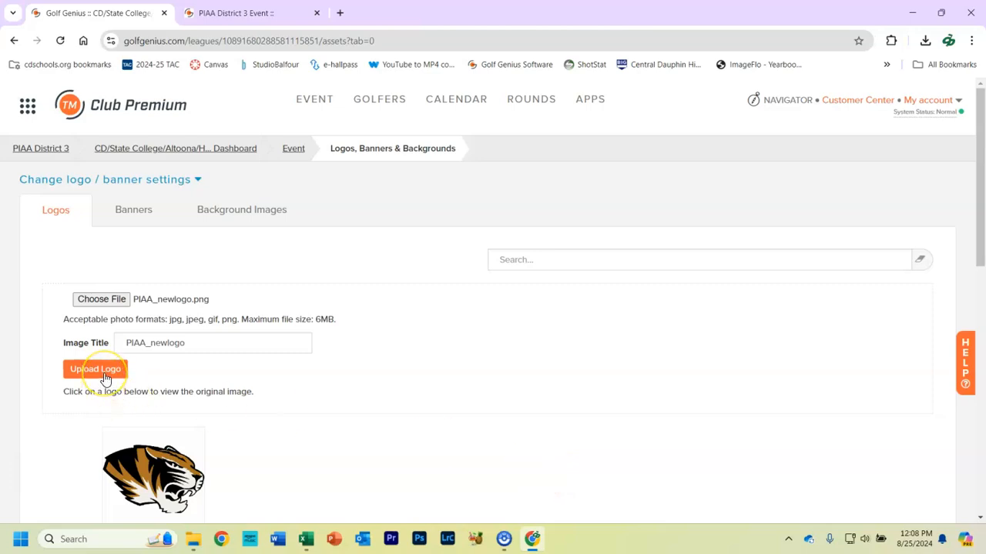
{"action": "left_click", "coordinate": [100, 370]}
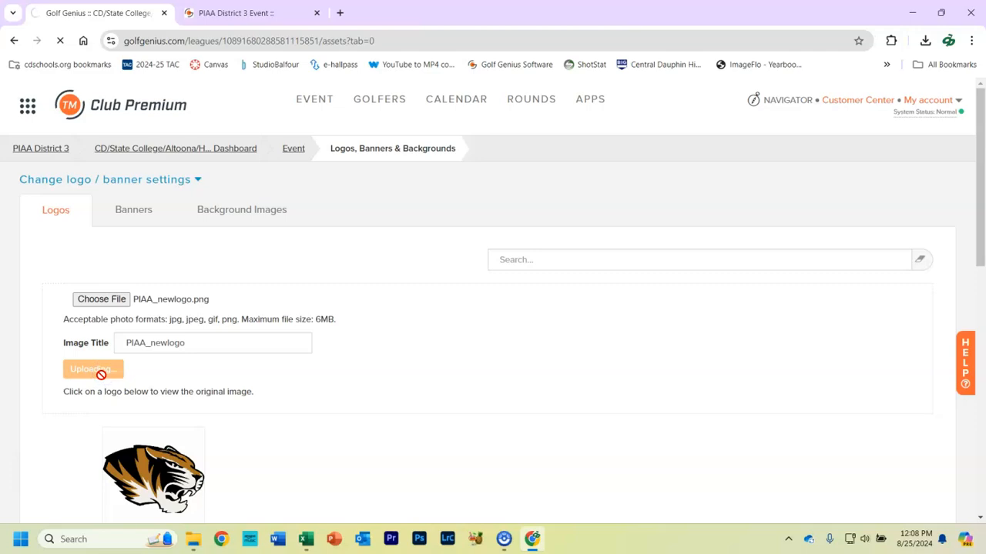
{"action": "scroll", "coordinate": [407, 411], "scroll_direction": "down", "scroll_amount": 3}
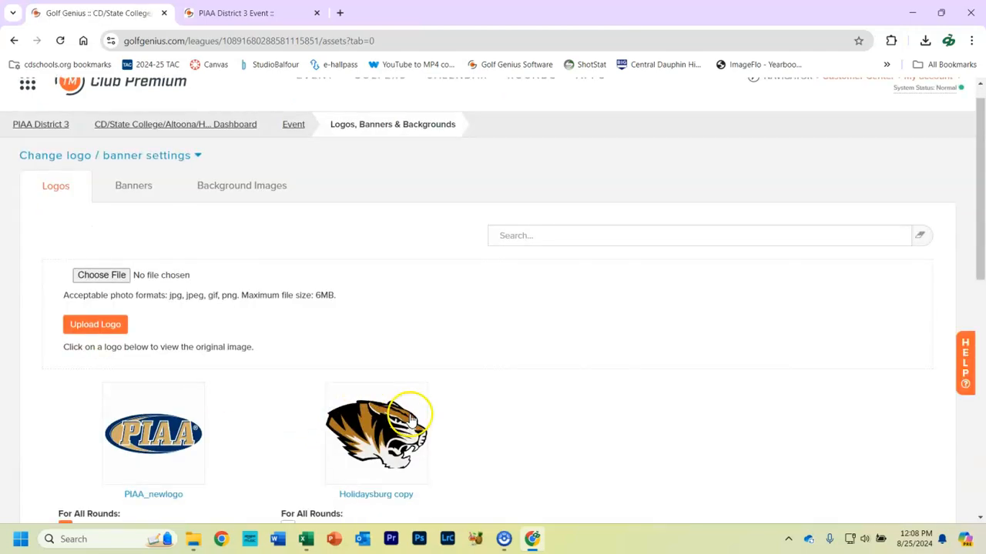
Set the PIAA logo as secondary logo and the Holidaysburg tiger as primary logo for all rounds.
{"action": "left_click", "coordinate": [65, 443]}
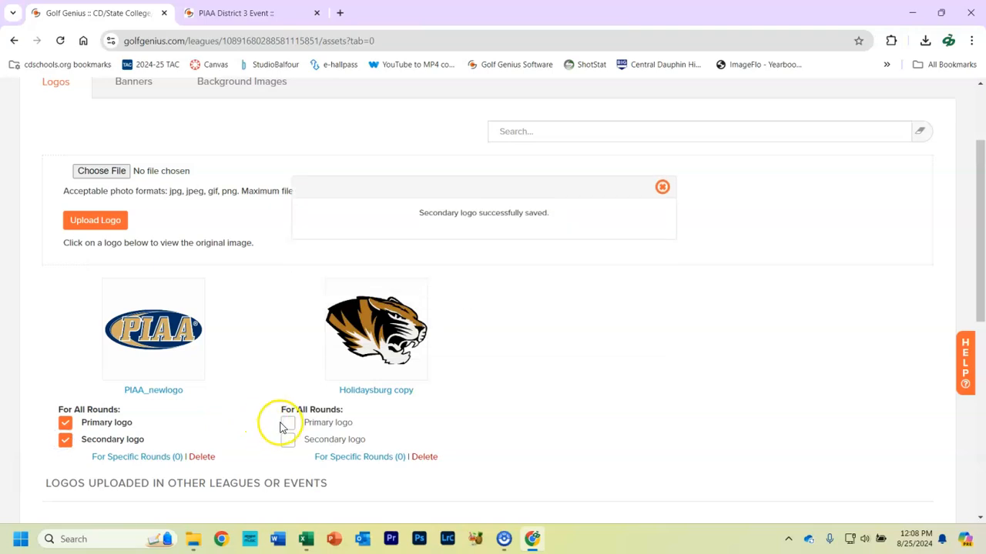
{"action": "left_click", "coordinate": [286, 425]}
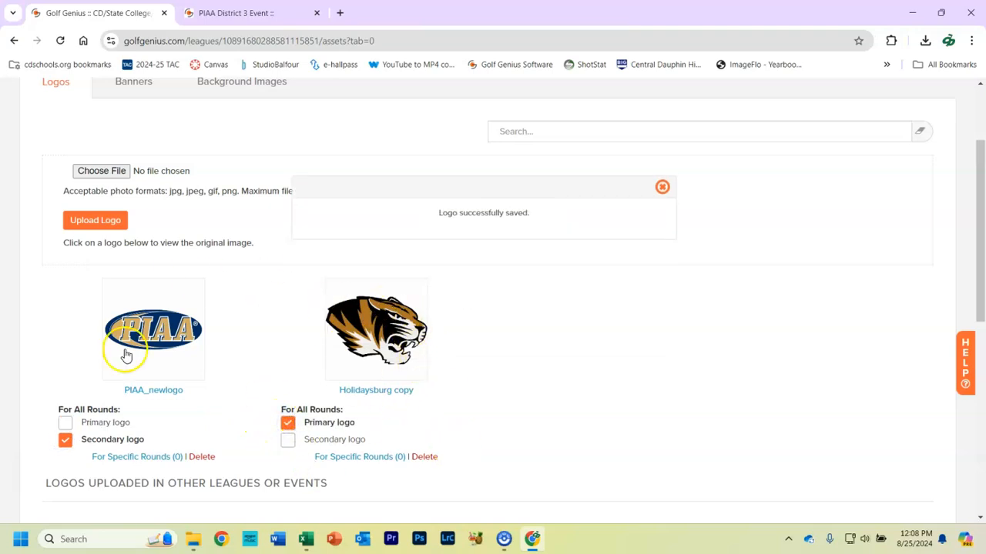
{"action": "scroll", "coordinate": [583, 335], "scroll_direction": "down", "scroll_amount": 5}
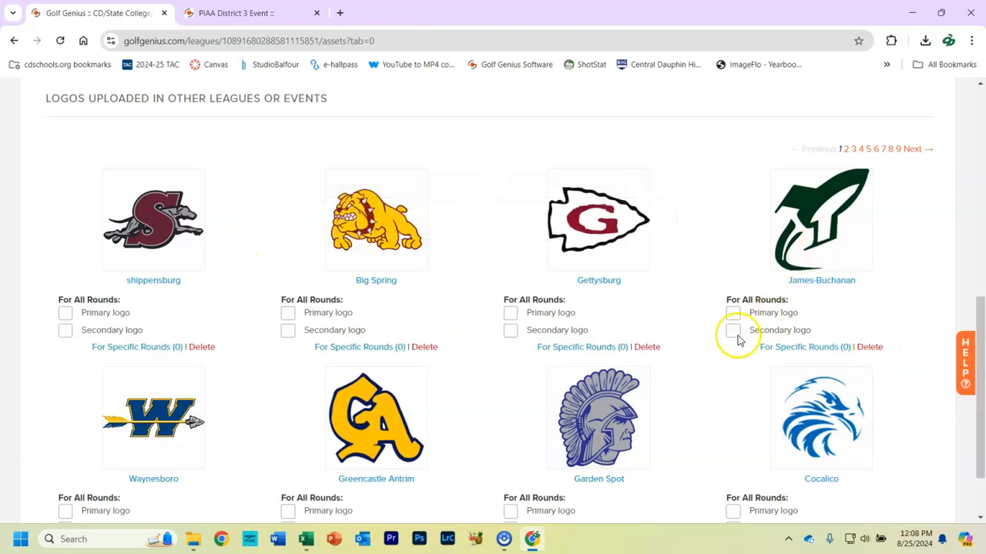
{"action": "scroll", "coordinate": [321, 292], "scroll_direction": "down", "scroll_amount": 1}
{"action": "scroll", "coordinate": [624, 394], "scroll_direction": "up", "scroll_amount": 7}
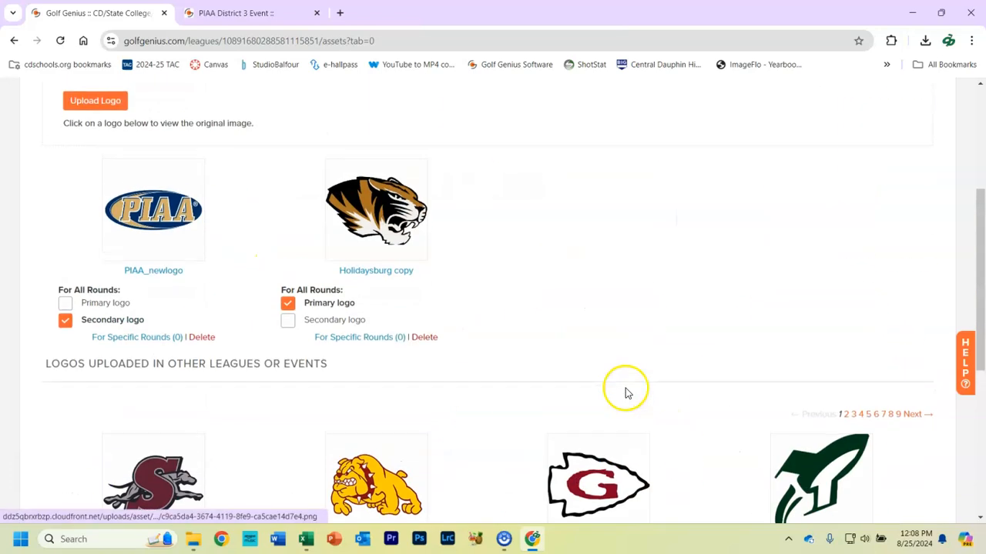
{"action": "scroll", "coordinate": [626, 393], "scroll_direction": "up", "scroll_amount": 1}
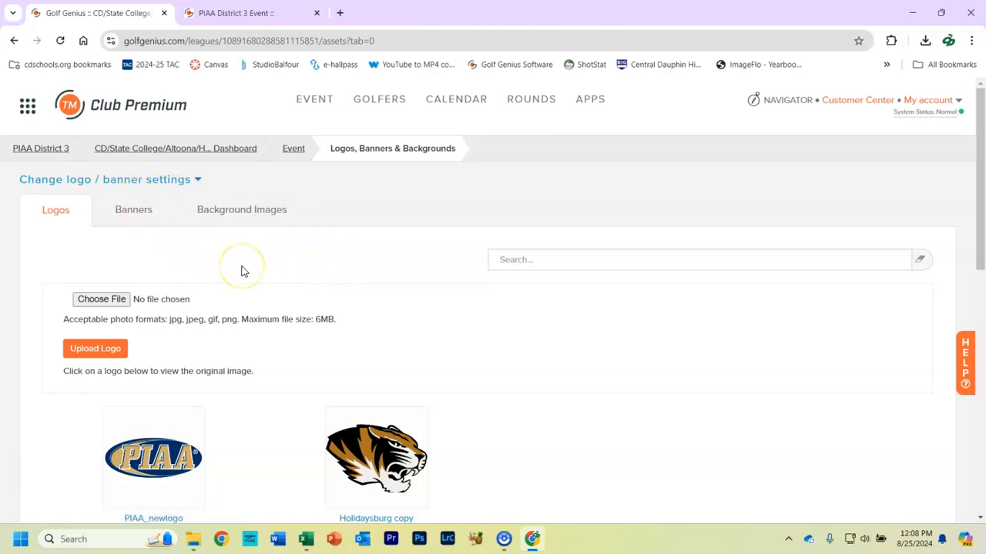
Open the event's banner settings and look through the banners uploaded in other leagues or events.
{"action": "left_click", "coordinate": [147, 213]}
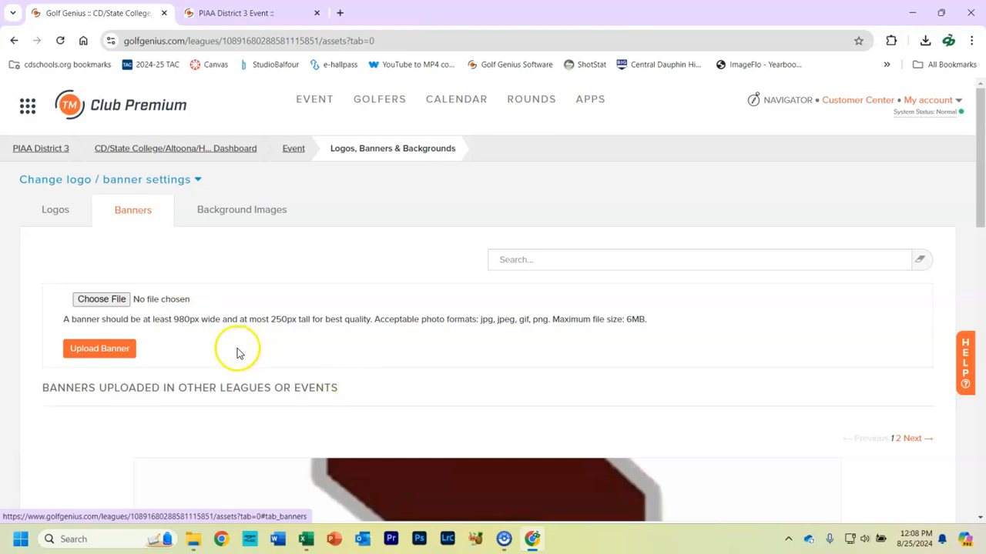
{"action": "scroll", "coordinate": [431, 362], "scroll_direction": "down", "scroll_amount": 3}
{"action": "scroll", "coordinate": [485, 315], "scroll_direction": "up", "scroll_amount": 3}
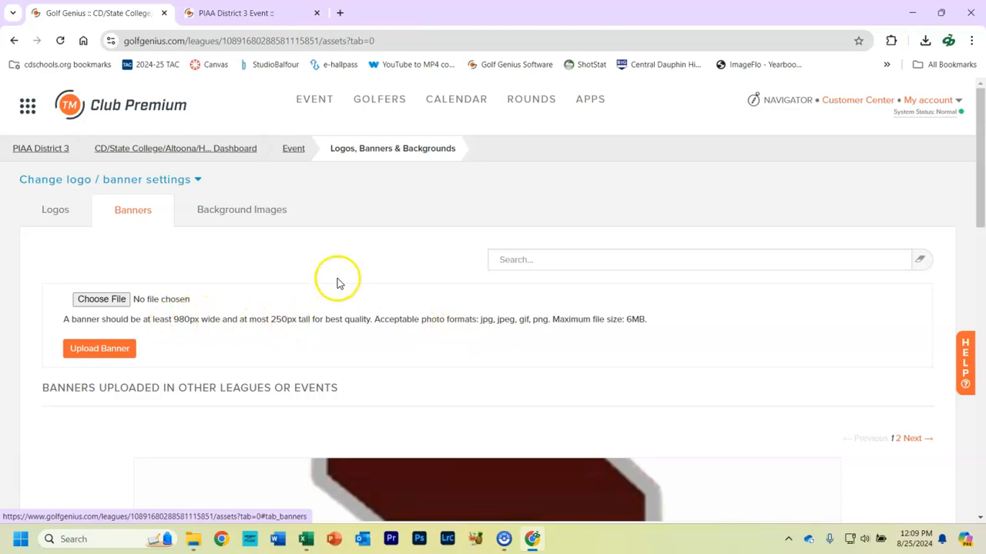
{"action": "scroll", "coordinate": [817, 323], "scroll_direction": "down", "scroll_amount": 10}
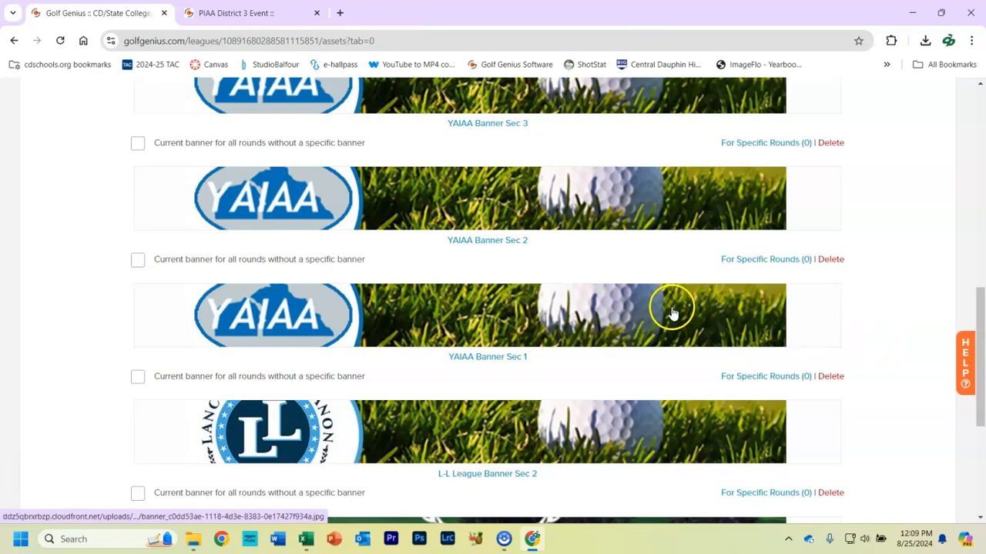
{"action": "scroll", "coordinate": [673, 312], "scroll_direction": "down", "scroll_amount": 4}
{"action": "scroll", "coordinate": [713, 332], "scroll_direction": "up", "scroll_amount": 12}
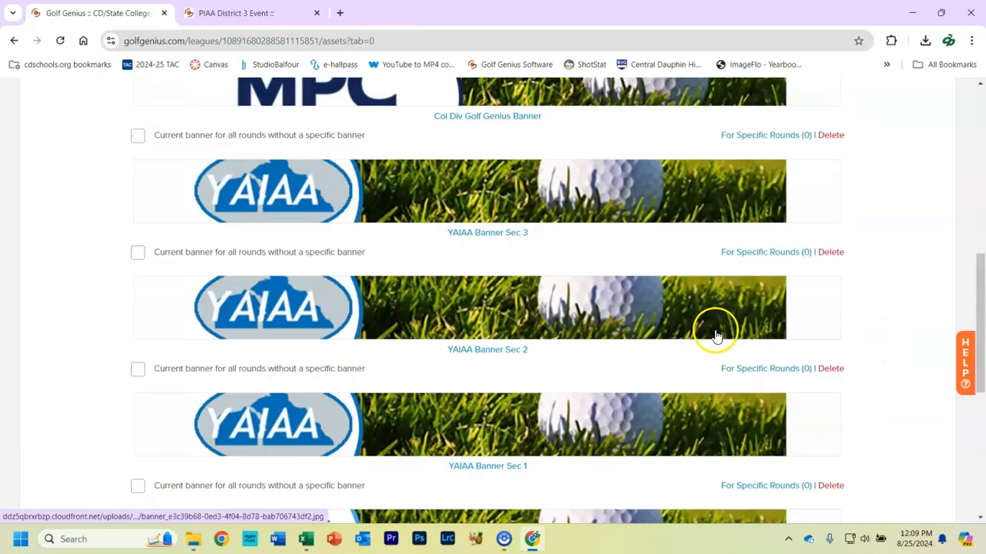
{"action": "scroll", "coordinate": [406, 344], "scroll_direction": "up", "scroll_amount": 2}
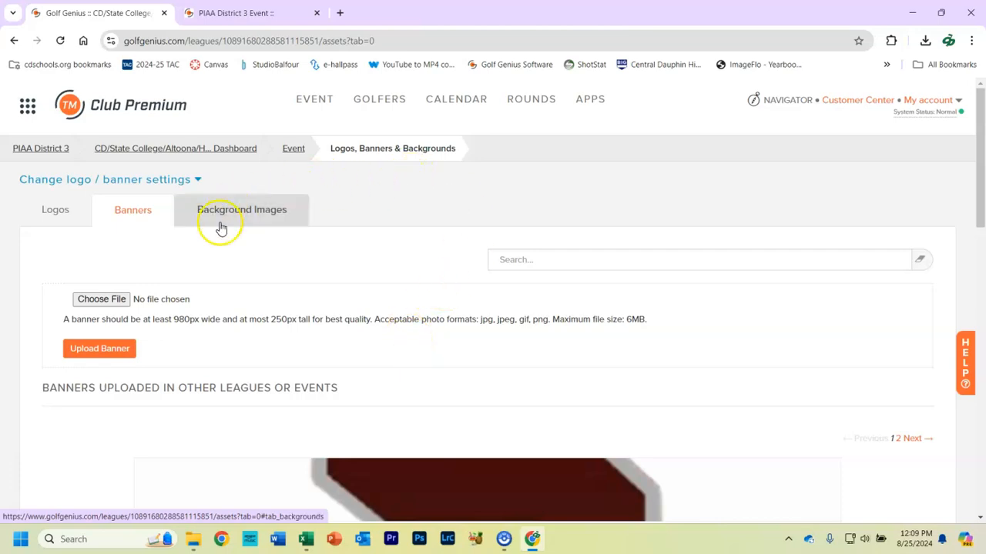
Open the event's golfer options and look through the match listings on the PIAA District 3 Event page.
{"action": "left_click", "coordinate": [399, 106]}
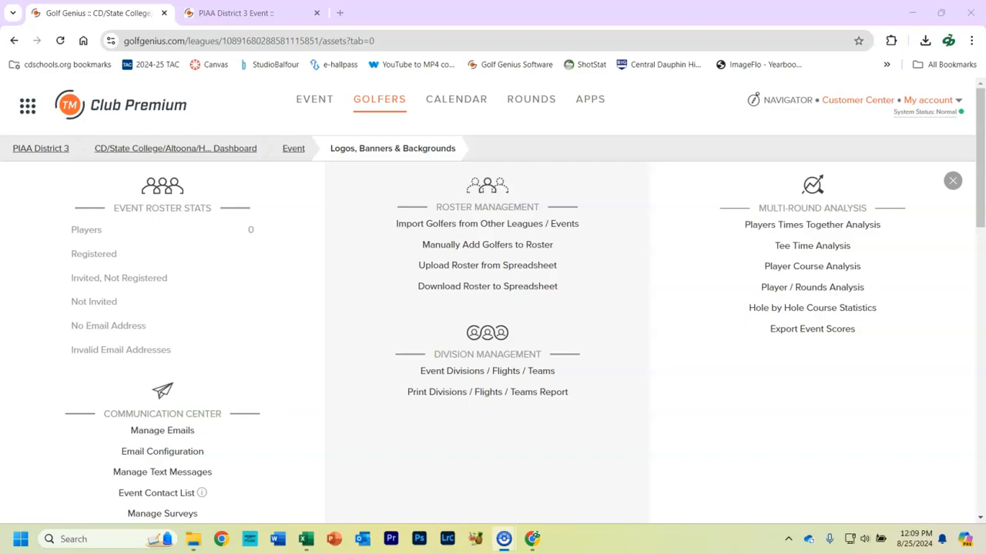
{"action": "left_click", "coordinate": [258, 12]}
{"action": "scroll", "coordinate": [418, 301], "scroll_direction": "down", "scroll_amount": 3}
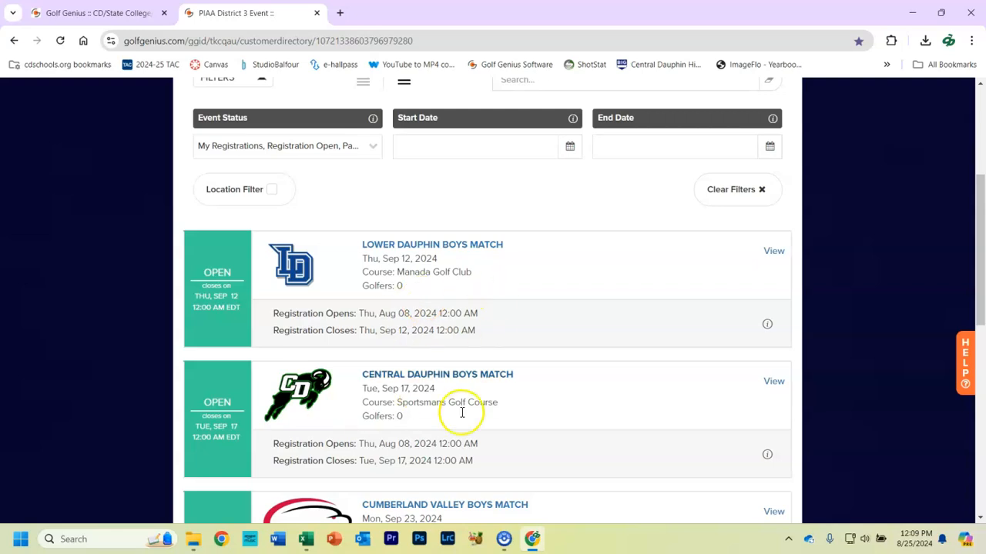
{"action": "scroll", "coordinate": [532, 429], "scroll_direction": "down", "scroll_amount": 3}
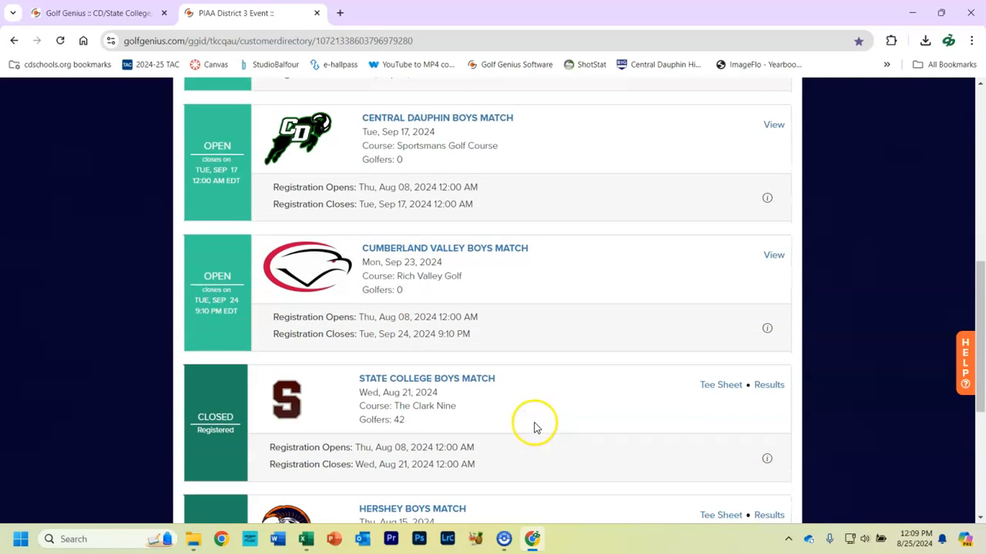
{"action": "scroll", "coordinate": [536, 427], "scroll_direction": "up", "scroll_amount": 5}
{"action": "left_click", "coordinate": [108, 13]}
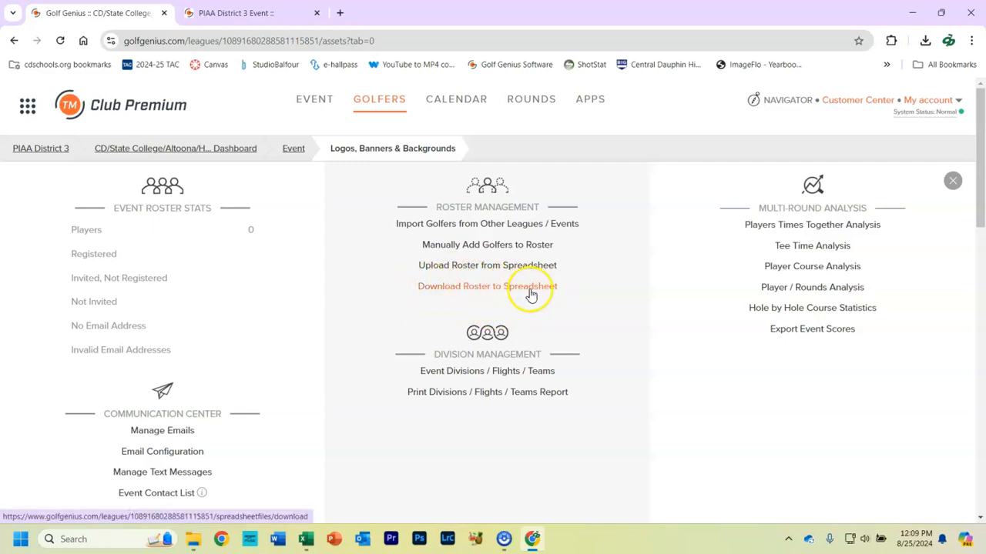
Switch to Excel to review the Quad Match golfer spreadsheet's columns, and return to Golf Genius.
{"action": "left_click", "coordinate": [307, 539]}
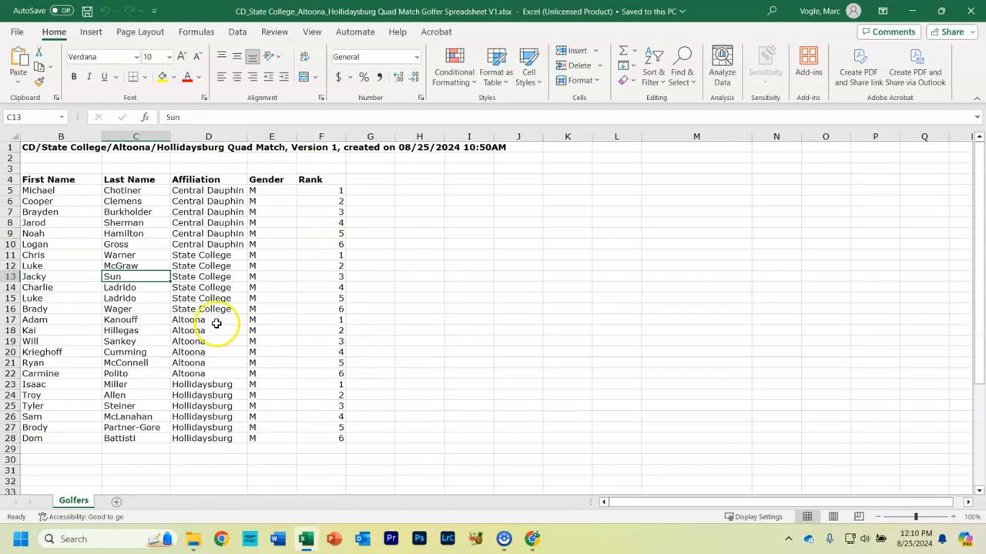
{"action": "mouse_move", "coordinate": [537, 546]}
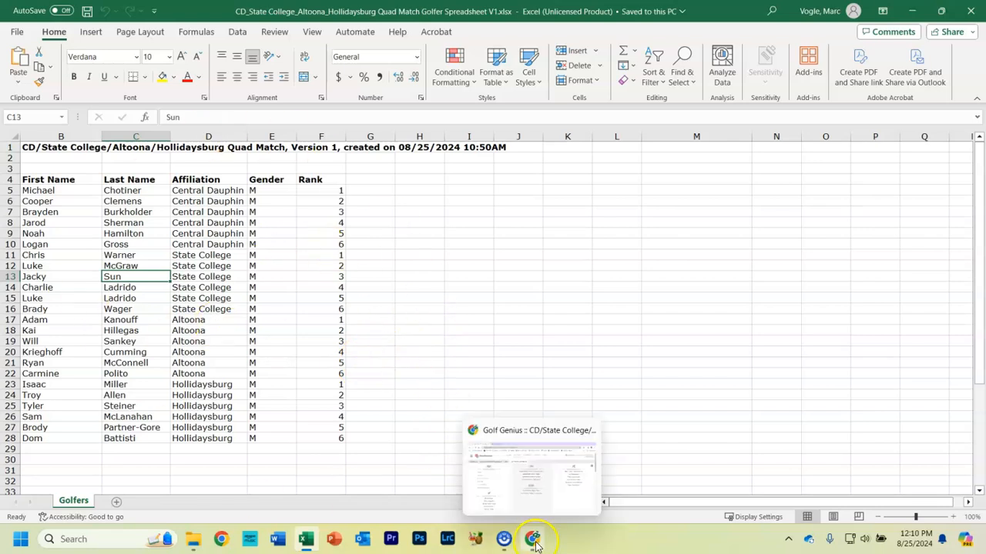
{"action": "left_click", "coordinate": [539, 520]}
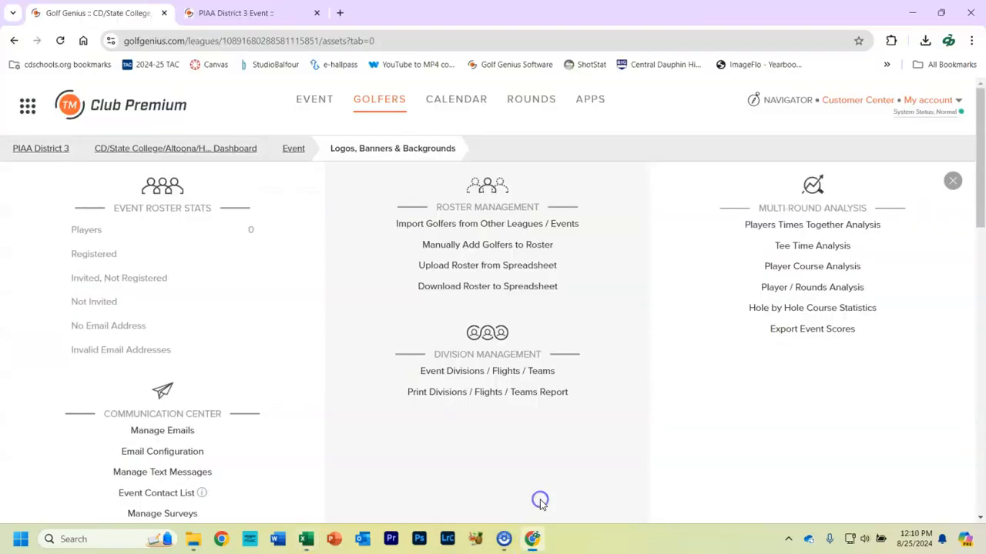
Confirm authorization and upload CD_State College_Altoona_Hollidaysburg Quad Match Golfer Spreadsheet V1.xlsx from Downloads as the event roster.
{"action": "left_click", "coordinate": [466, 267]}
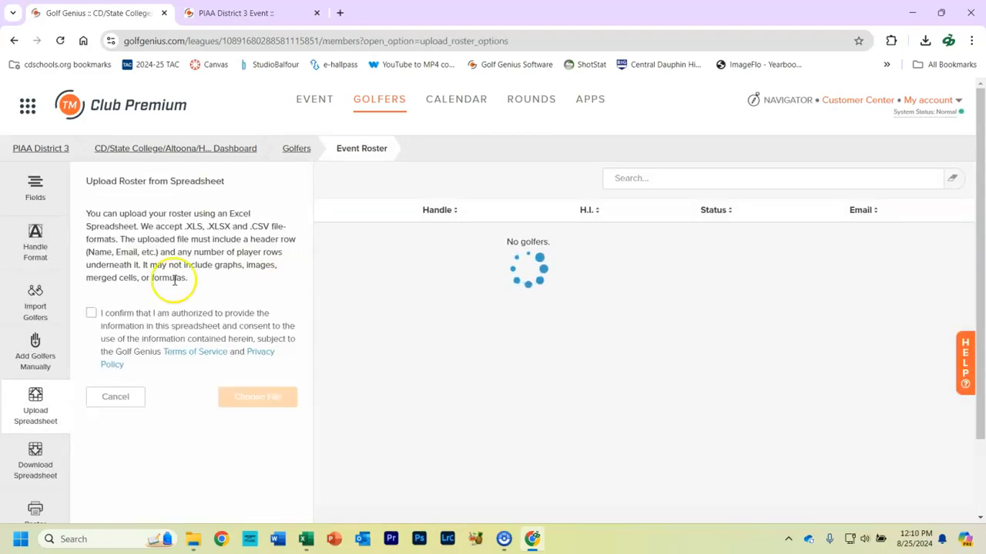
{"action": "left_click", "coordinate": [91, 315]}
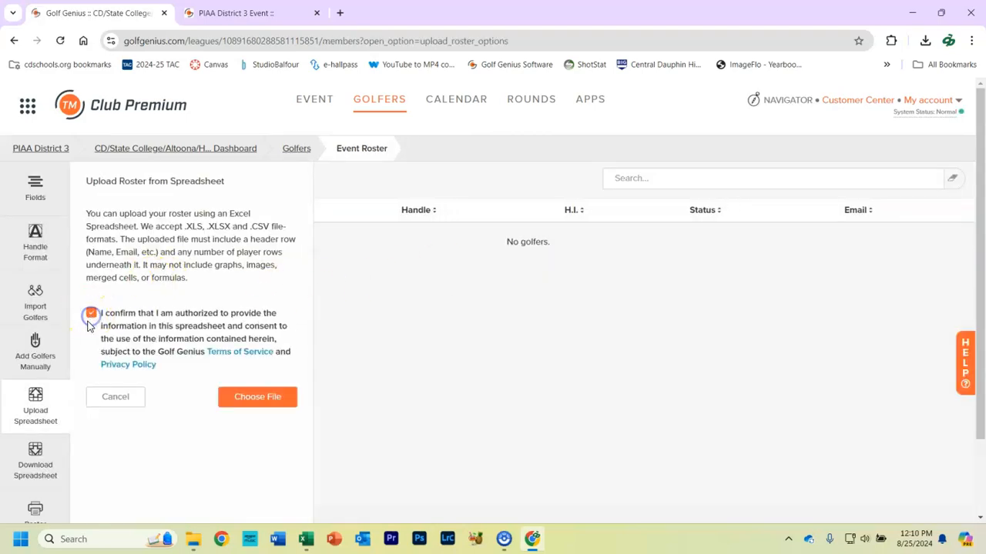
{"action": "left_click", "coordinate": [238, 402]}
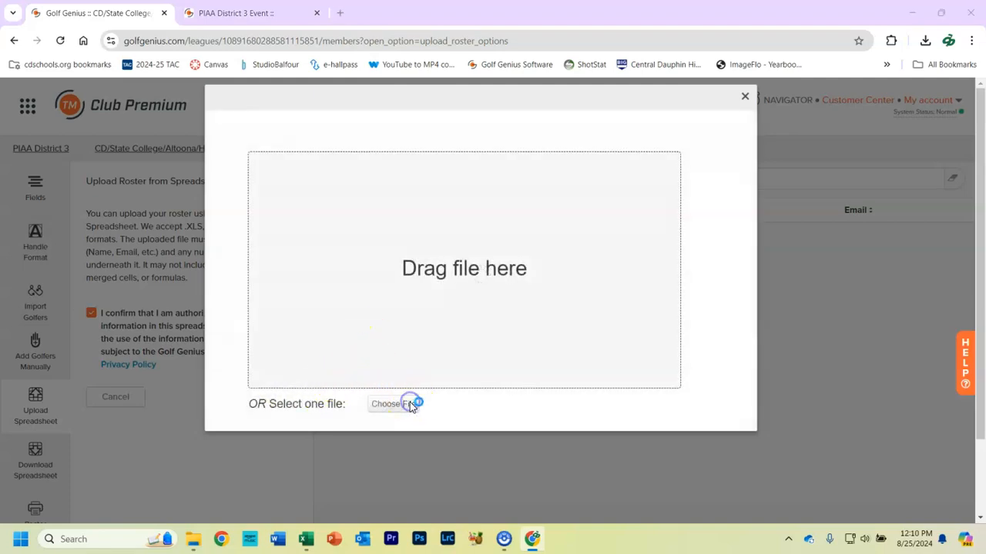
{"action": "left_click", "coordinate": [410, 406]}
{"action": "left_click", "coordinate": [50, 396]}
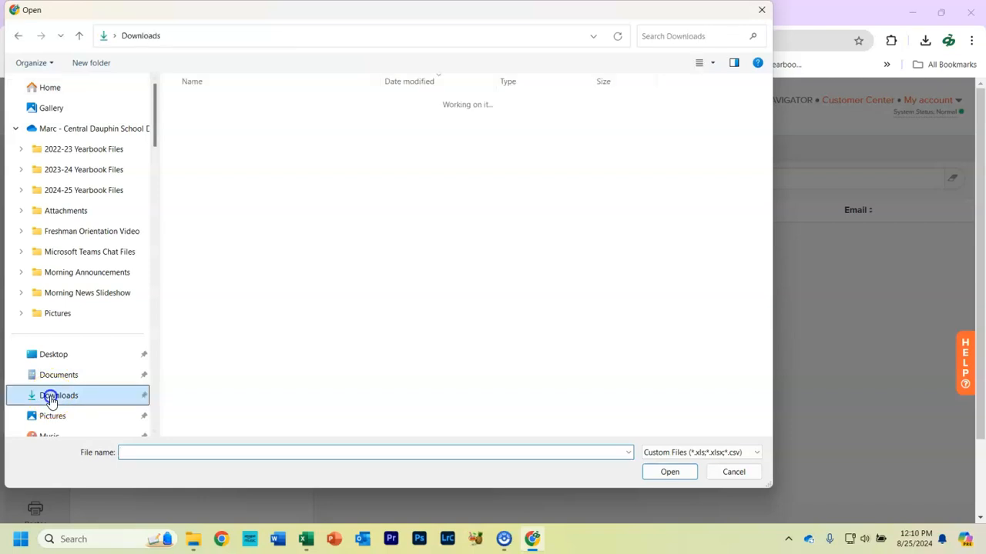
{"action": "left_click", "coordinate": [237, 118]}
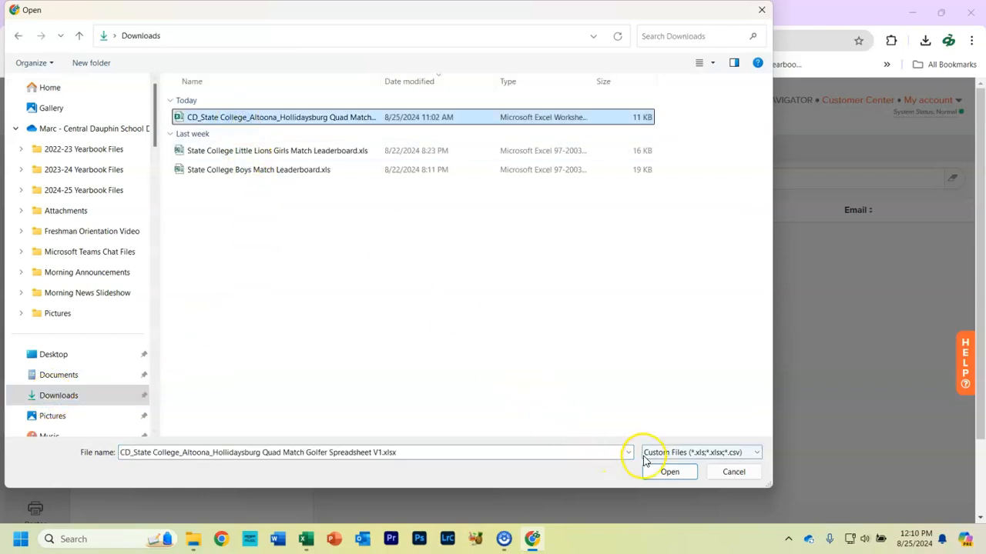
{"action": "left_click", "coordinate": [667, 472]}
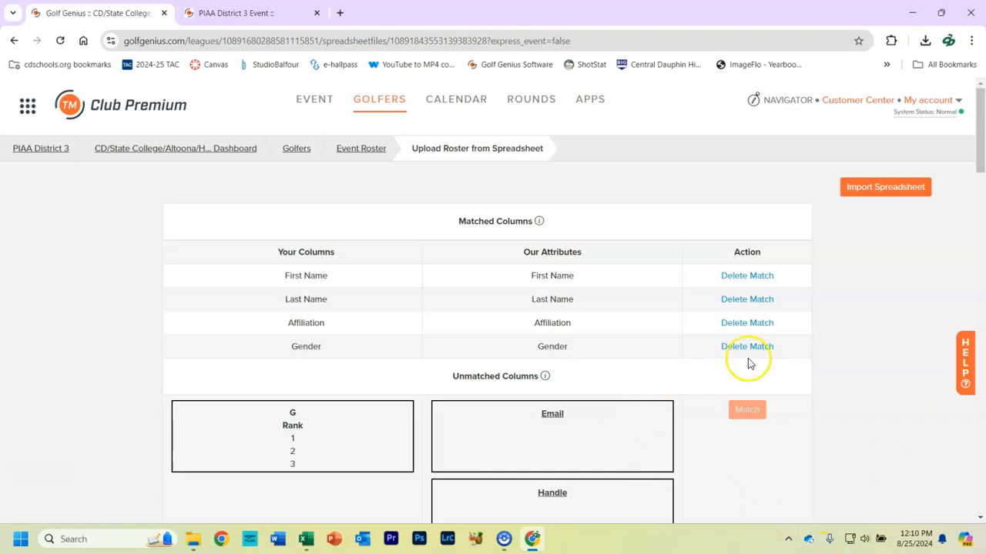
{"action": "scroll", "coordinate": [609, 304], "scroll_direction": "down", "scroll_amount": 2}
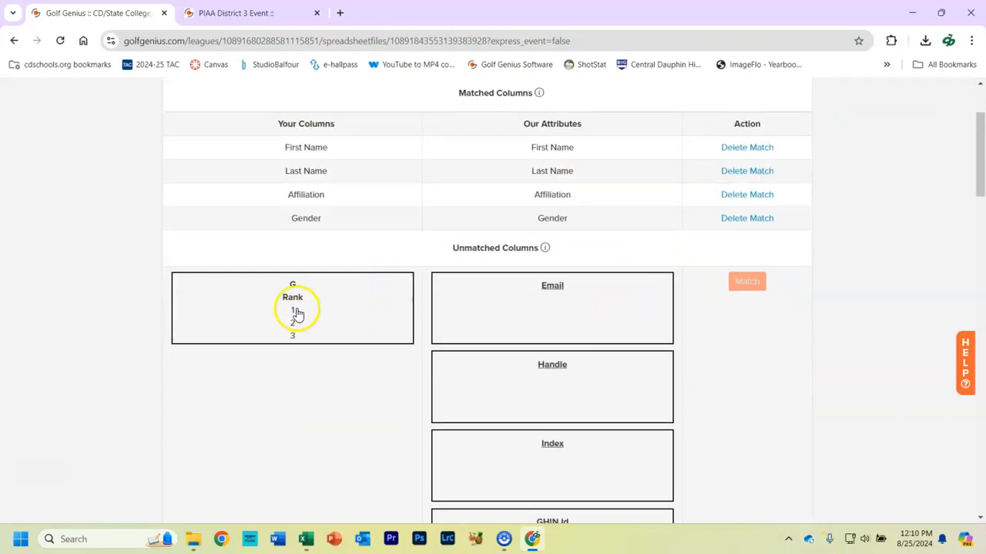
Match the spreadsheet's Rank column to the Team Id attribute and import the spreadsheet into the event roster.
{"action": "scroll", "coordinate": [670, 385], "scroll_direction": "down", "scroll_amount": 8}
{"action": "scroll", "coordinate": [651, 391], "scroll_direction": "down", "scroll_amount": 6}
{"action": "scroll", "coordinate": [572, 403], "scroll_direction": "down", "scroll_amount": 9}
{"action": "scroll", "coordinate": [699, 395], "scroll_direction": "down", "scroll_amount": 4}
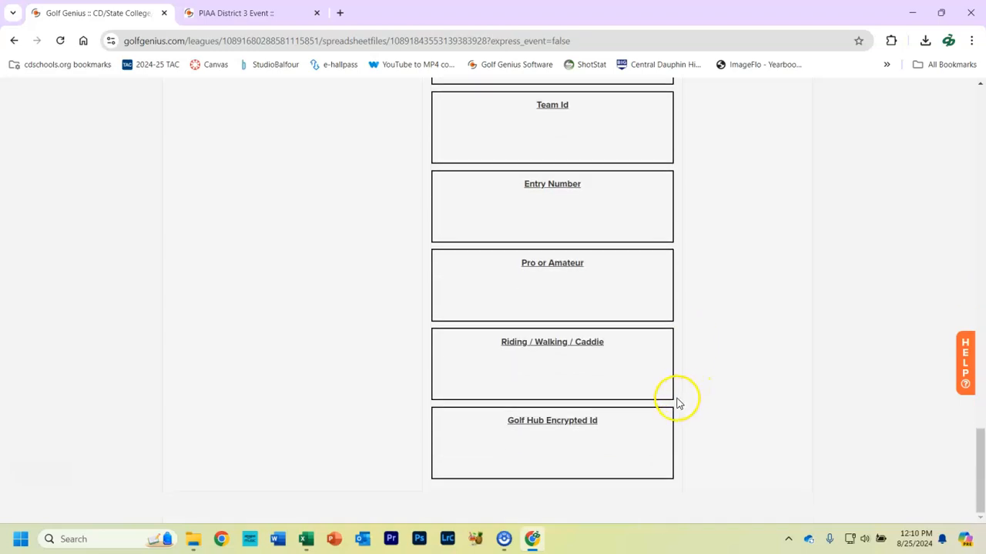
{"action": "scroll", "coordinate": [594, 406], "scroll_direction": "up", "scroll_amount": 4}
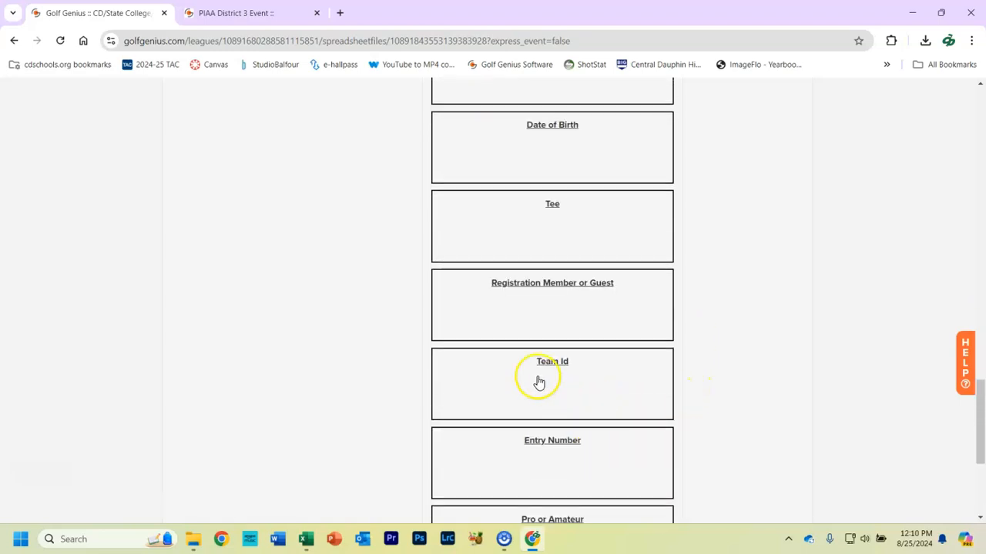
{"action": "left_click", "coordinate": [539, 383]}
{"action": "scroll", "coordinate": [572, 323], "scroll_direction": "up", "scroll_amount": 15}
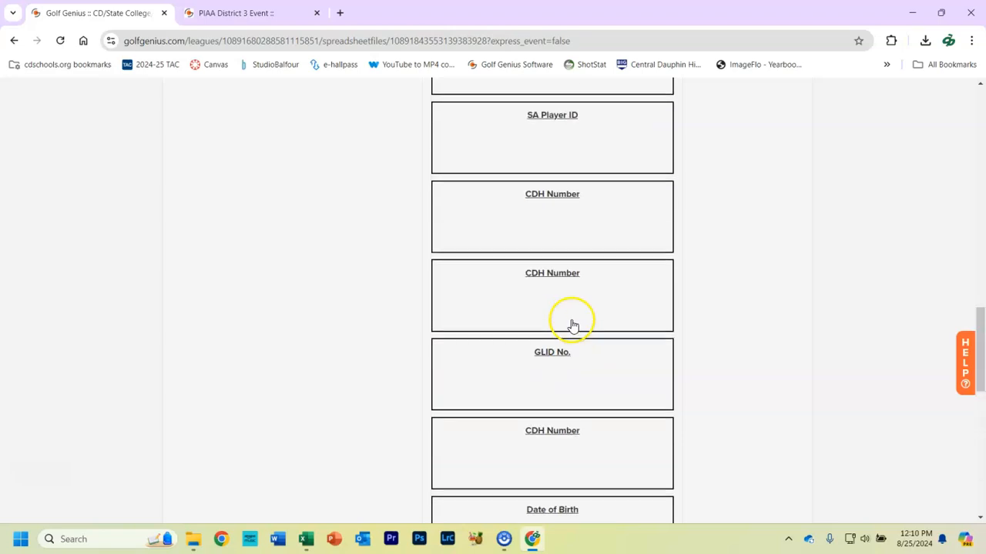
{"action": "scroll", "coordinate": [312, 302], "scroll_direction": "up", "scroll_amount": 4}
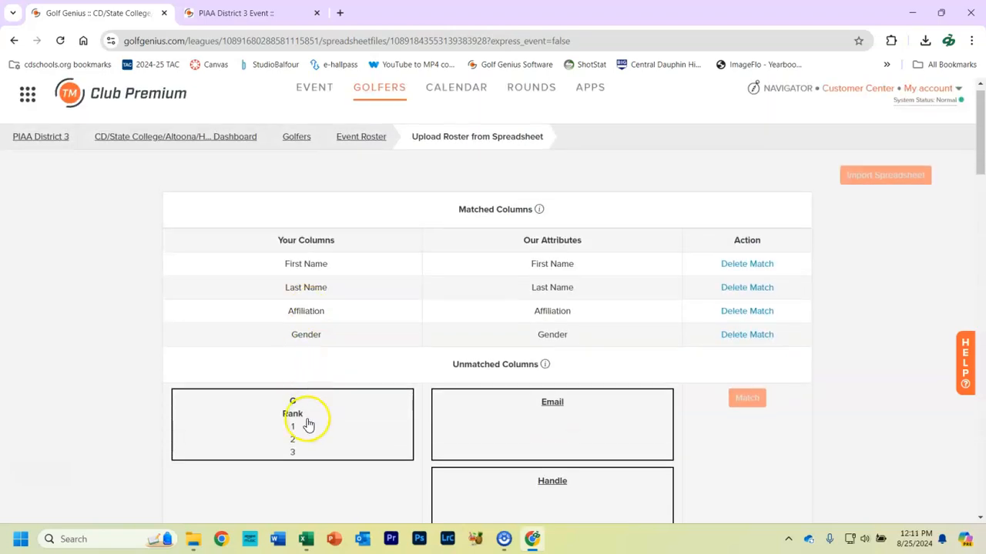
{"action": "scroll", "coordinate": [509, 447], "scroll_direction": "down", "scroll_amount": 4}
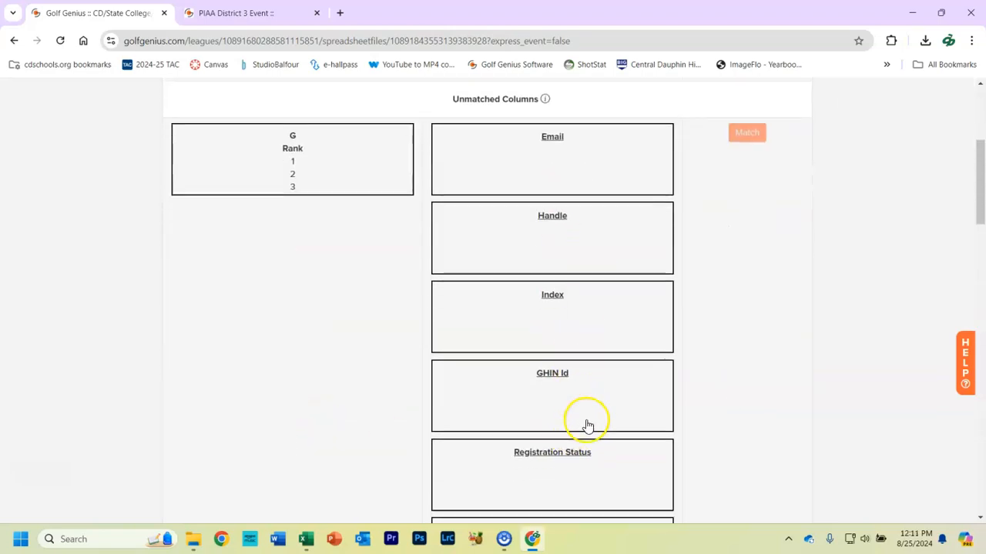
{"action": "scroll", "coordinate": [587, 426], "scroll_direction": "down", "scroll_amount": 13}
{"action": "scroll", "coordinate": [570, 464], "scroll_direction": "down", "scroll_amount": 7}
{"action": "scroll", "coordinate": [737, 431], "scroll_direction": "up", "scroll_amount": 20}
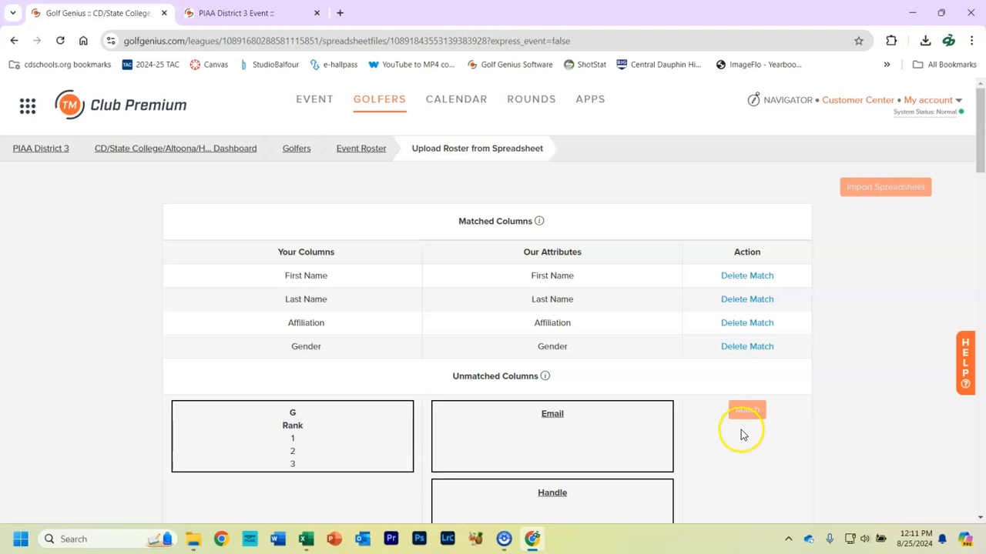
{"action": "left_click", "coordinate": [379, 420]}
{"action": "left_click", "coordinate": [739, 412]}
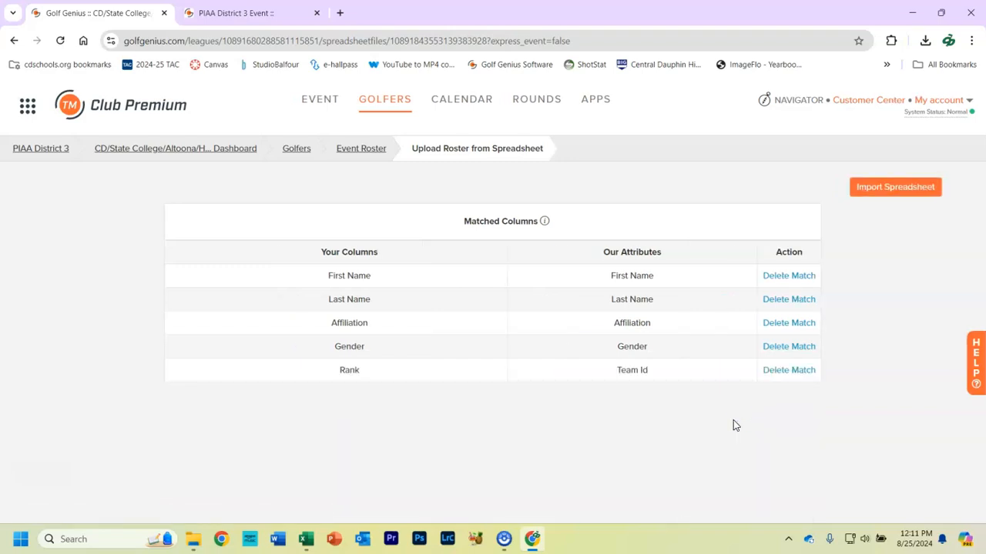
{"action": "left_click", "coordinate": [888, 197]}
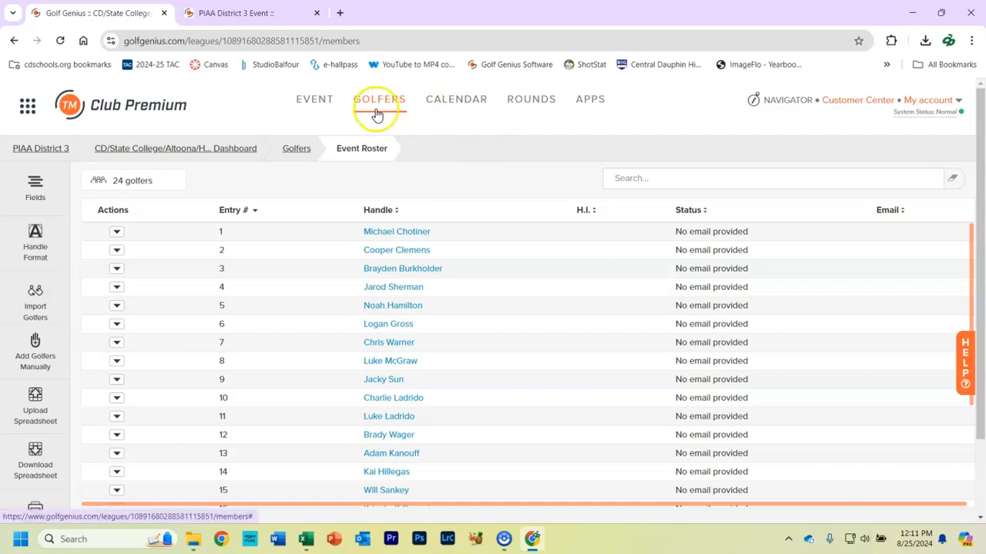
Remove Email, Status and H.I. from the displayed roster fields, add Affiliation and Team Id, and save the fields.
{"action": "mouse_move", "coordinate": [374, 100]}
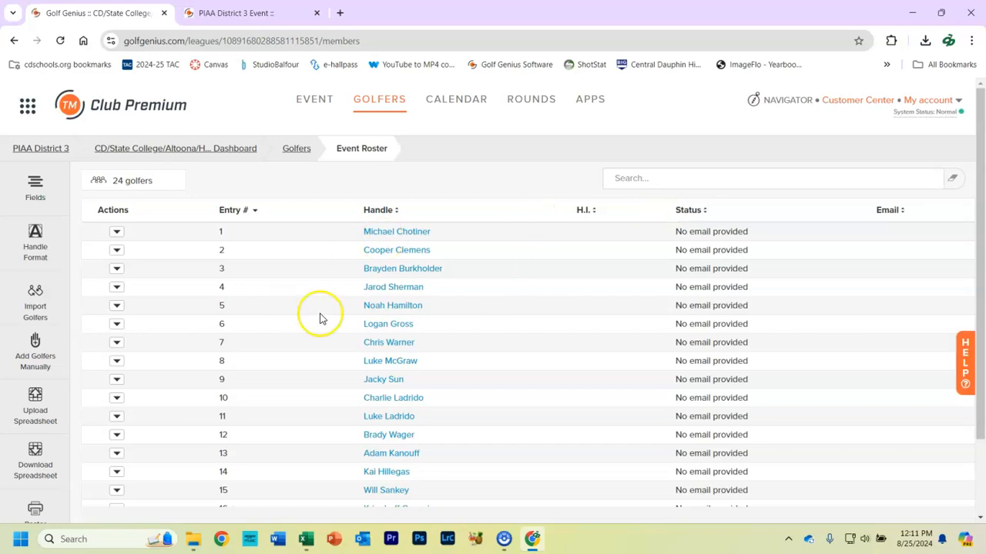
{"action": "left_click", "coordinate": [37, 186]}
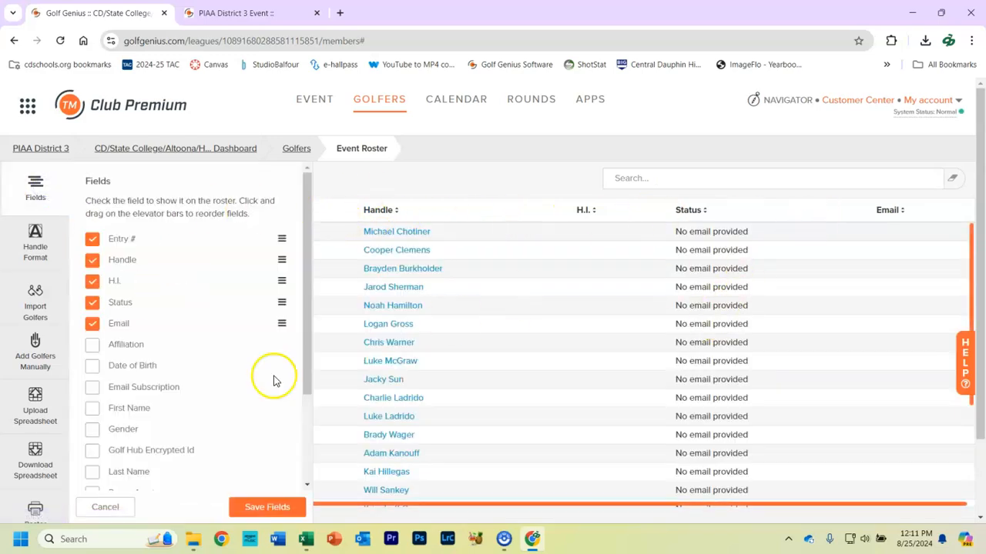
{"action": "left_click", "coordinate": [93, 326]}
{"action": "left_click", "coordinate": [94, 304]}
{"action": "left_click", "coordinate": [93, 281]}
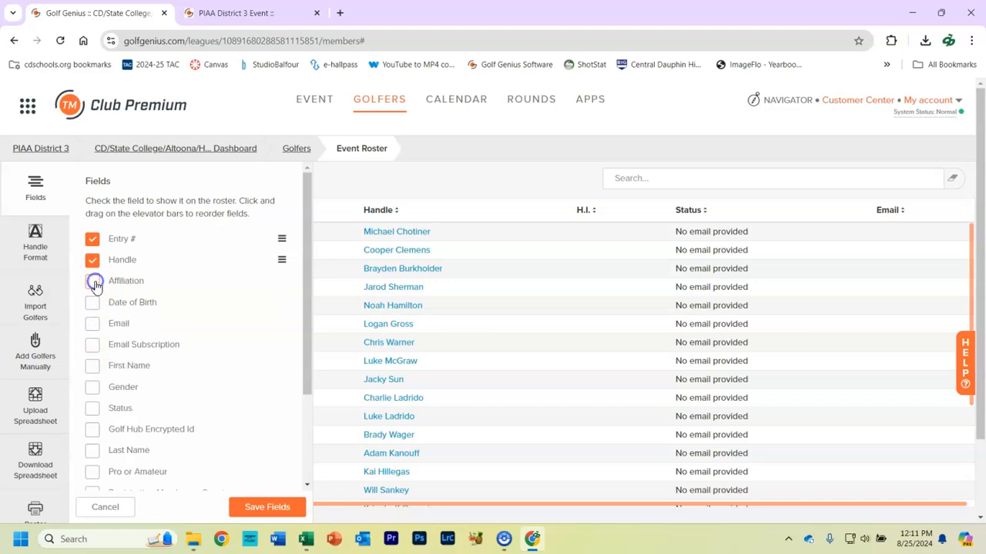
{"action": "scroll", "coordinate": [131, 332], "scroll_direction": "down", "scroll_amount": 3}
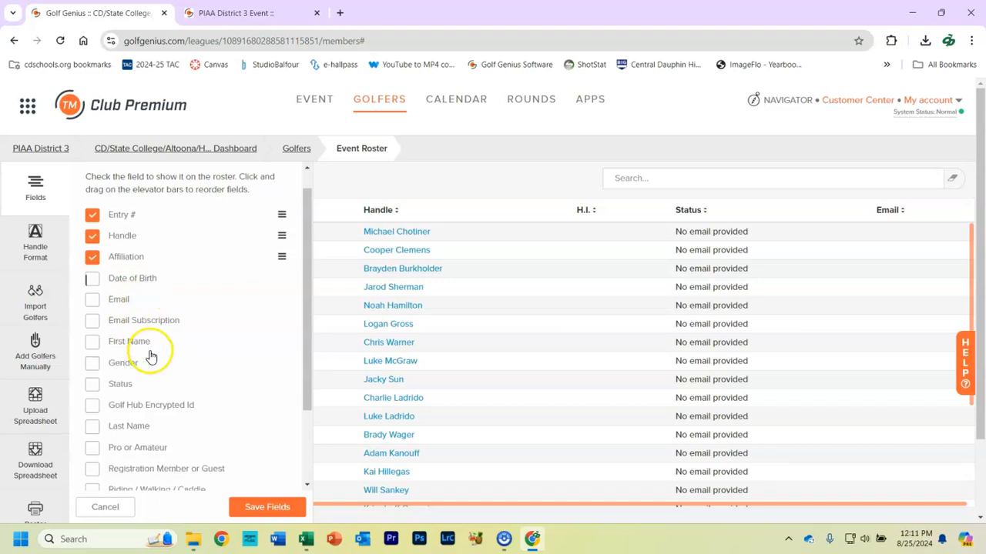
{"action": "left_click", "coordinate": [93, 412]}
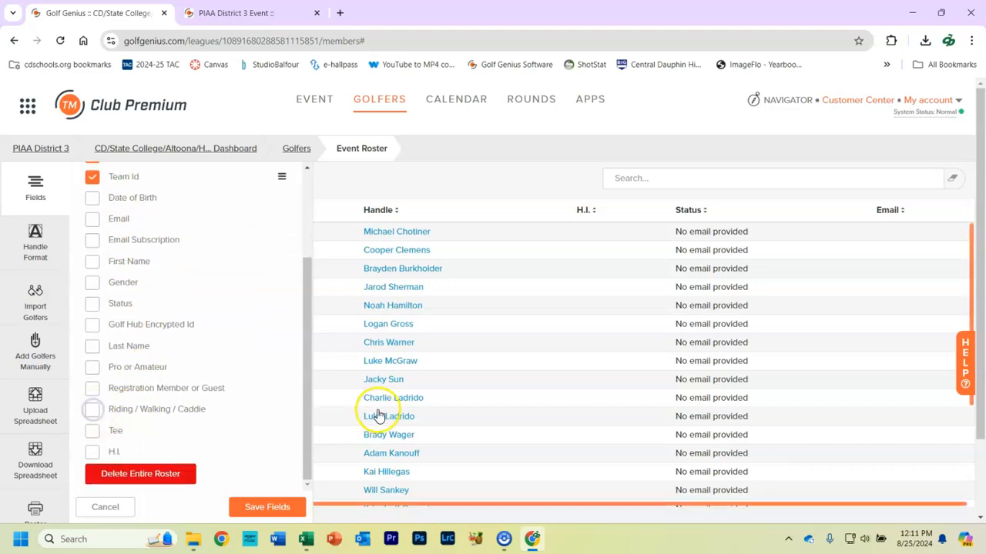
{"action": "left_click", "coordinate": [254, 508]}
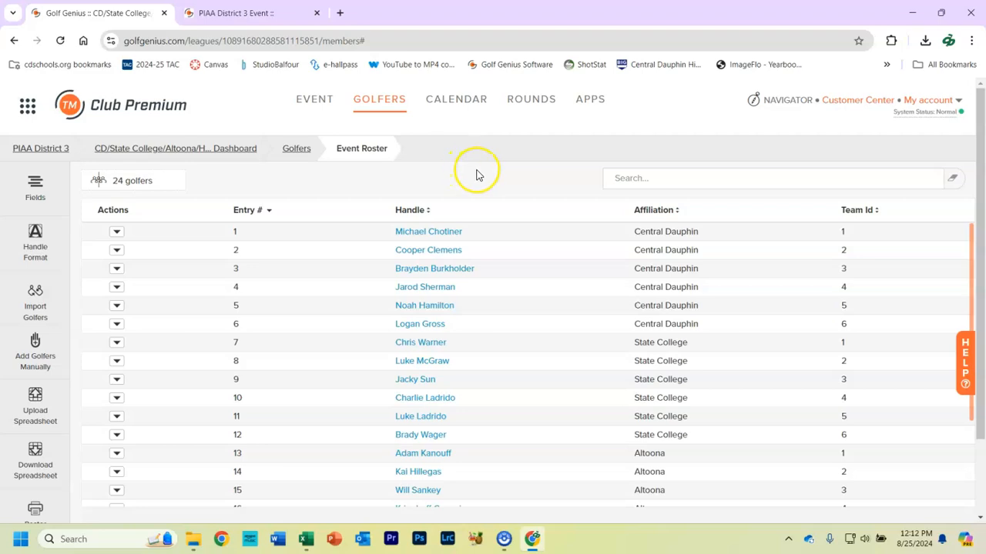
Create a team list named Teams, built automatically by grouping golfers on the Affiliation custom field and using the custom field name for each team.
{"action": "left_click", "coordinate": [391, 111]}
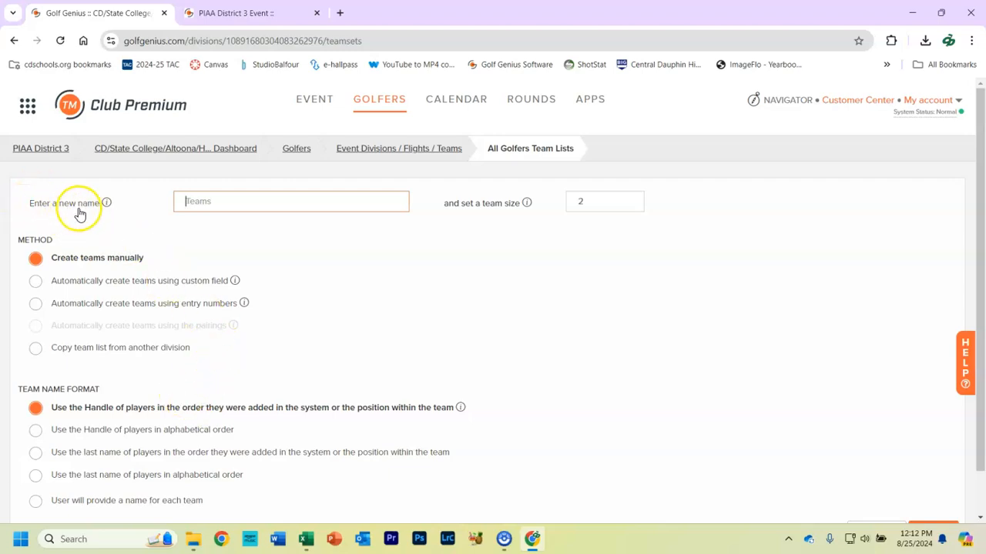
{"action": "left_click", "coordinate": [200, 199]}
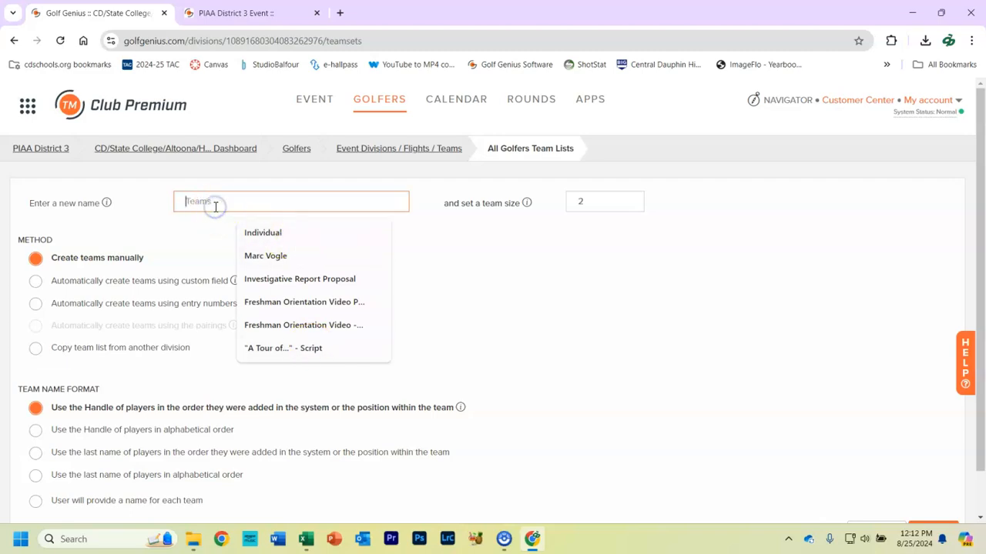
{"action": "type", "text": "Teams"}
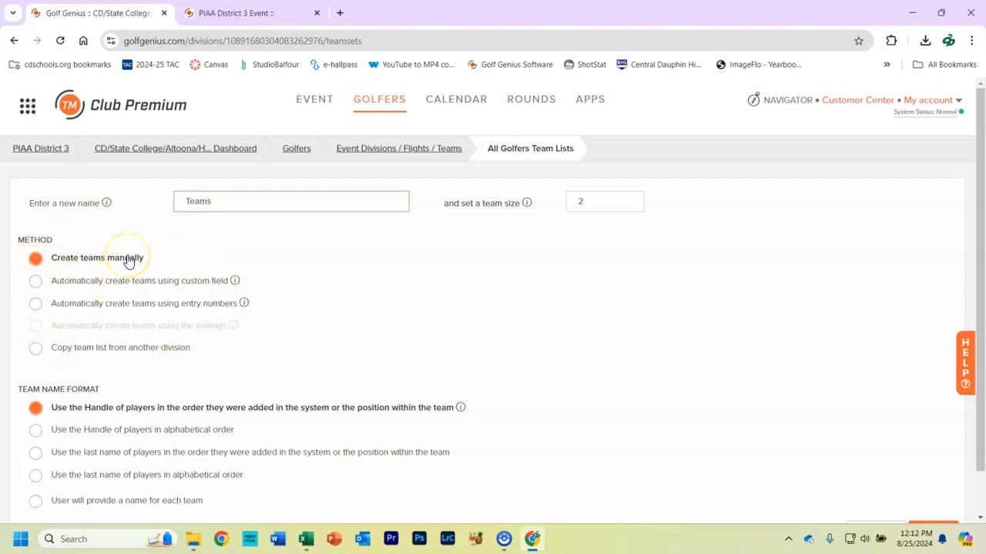
{"action": "left_click", "coordinate": [36, 281]}
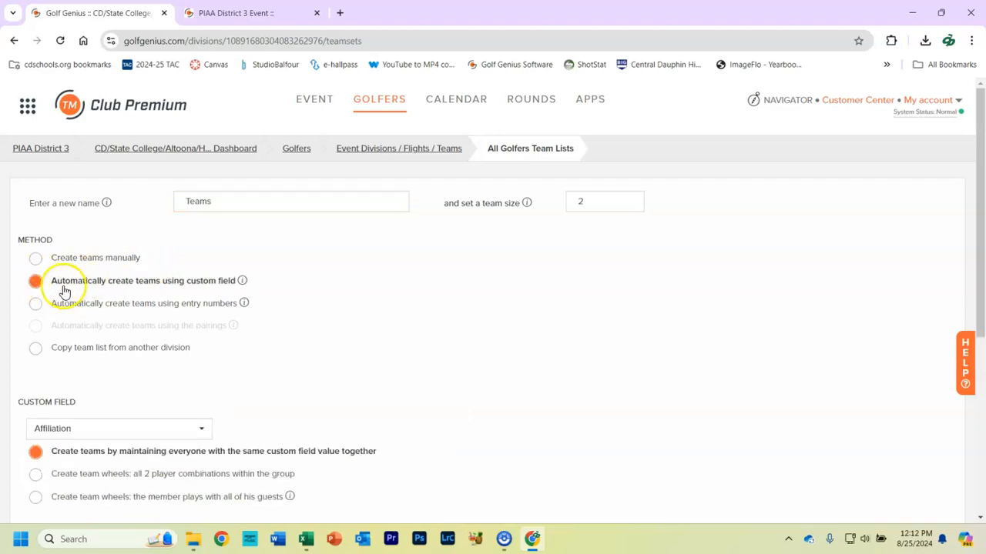
{"action": "scroll", "coordinate": [339, 331], "scroll_direction": "down", "scroll_amount": 2}
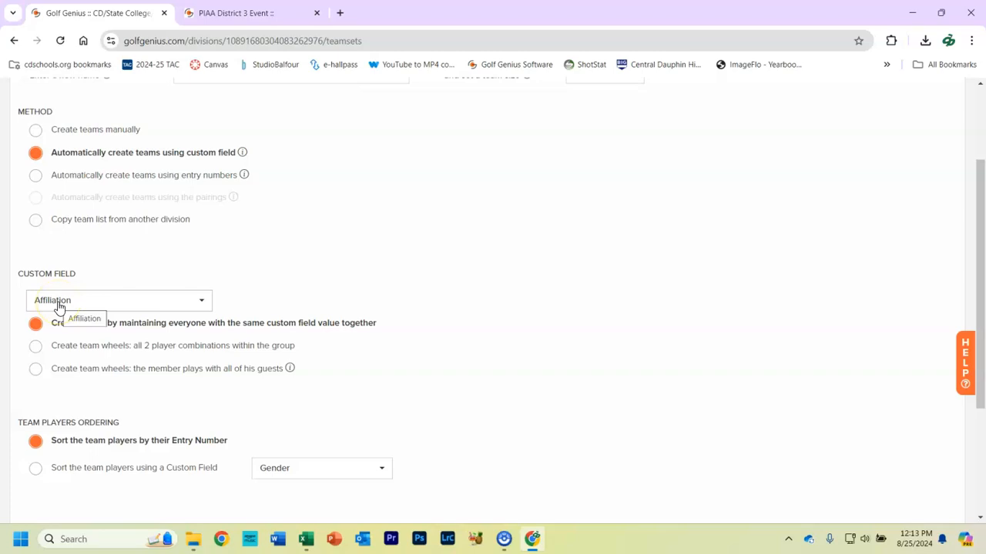
{"action": "scroll", "coordinate": [231, 308], "scroll_direction": "down", "scroll_amount": 3}
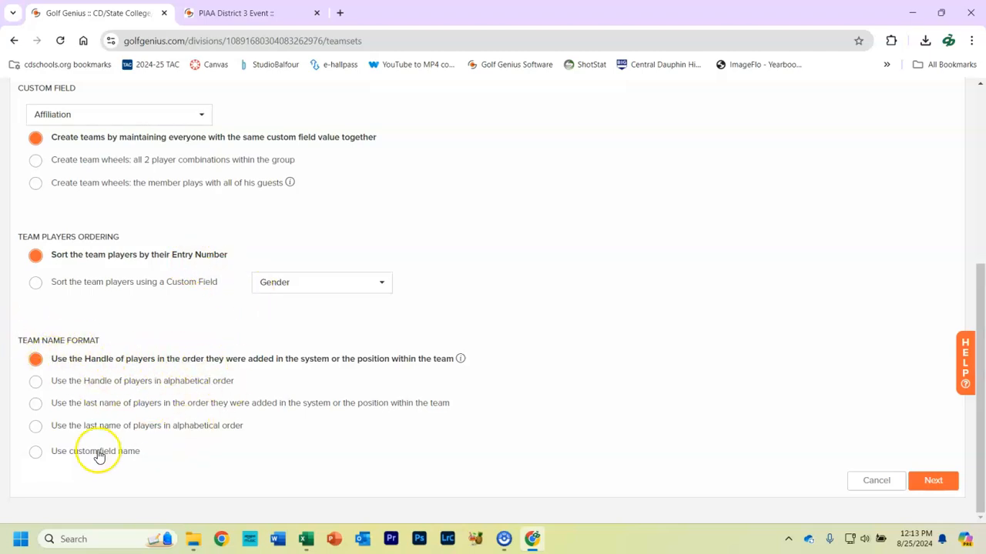
{"action": "left_click", "coordinate": [36, 452]}
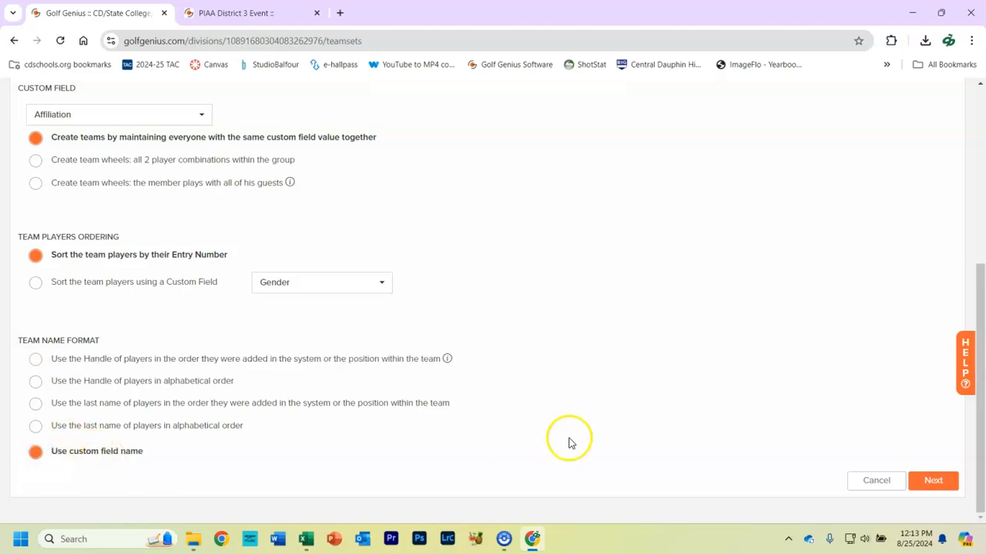
{"action": "left_click", "coordinate": [930, 479]}
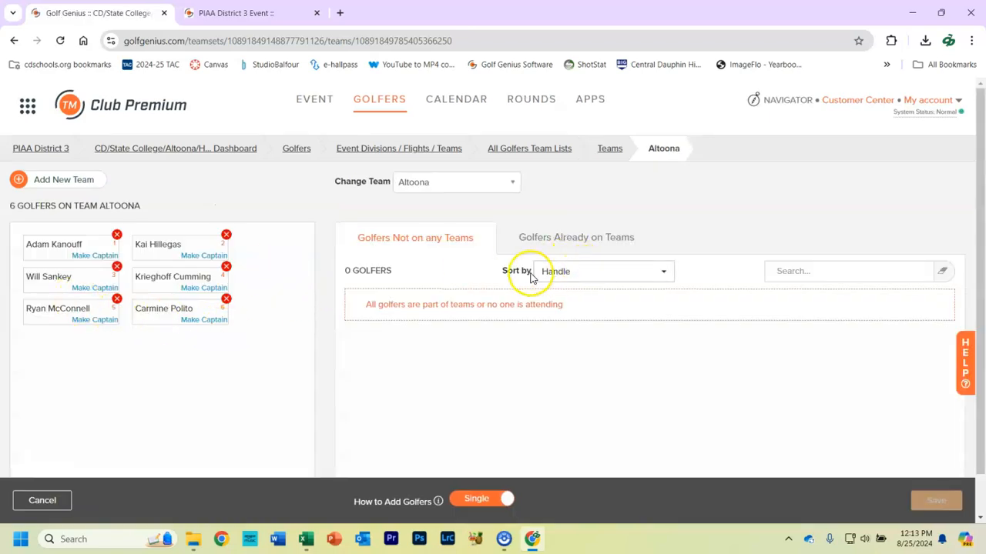
Sort the Altoona team's golfers by Team Id to check their order, and return to the list of teams.
{"action": "left_click", "coordinate": [567, 272]}
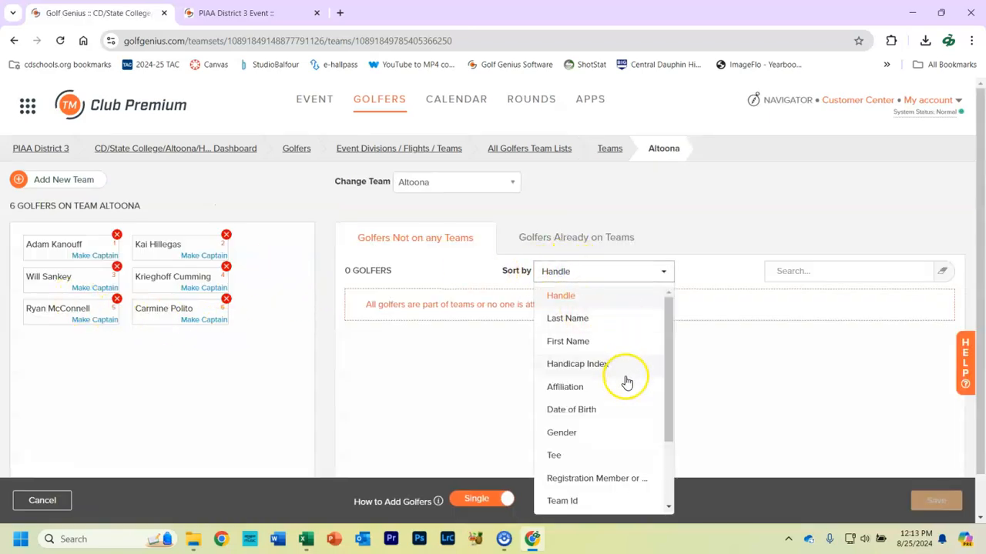
{"action": "left_click", "coordinate": [599, 501]}
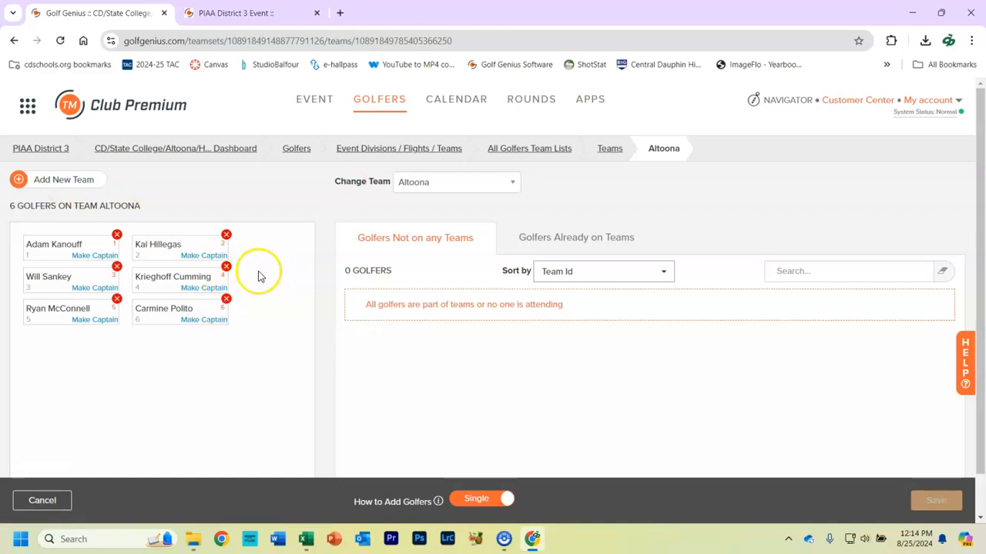
{"action": "left_click", "coordinate": [31, 503]}
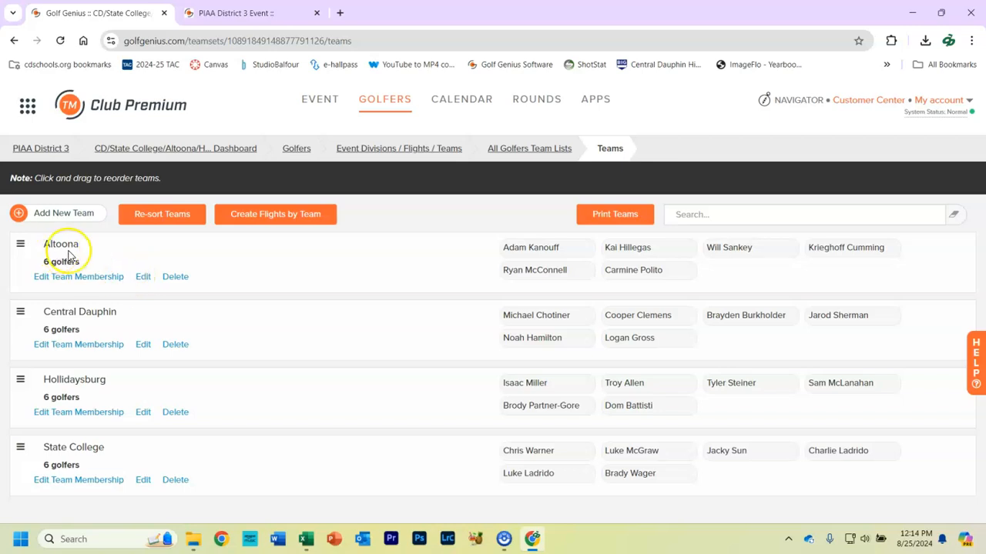
Set the Altoona team's logo to Altoona.jpg from the Mascot Logos folder and save the team.
{"action": "left_click", "coordinate": [144, 279]}
{"action": "left_click", "coordinate": [60, 301]}
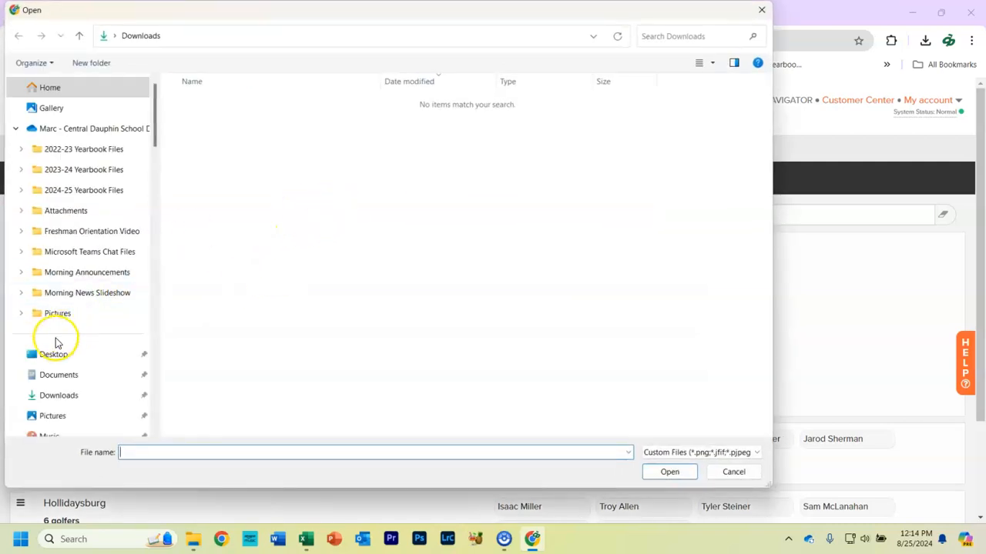
{"action": "scroll", "coordinate": [70, 262], "scroll_direction": "down", "scroll_amount": 3}
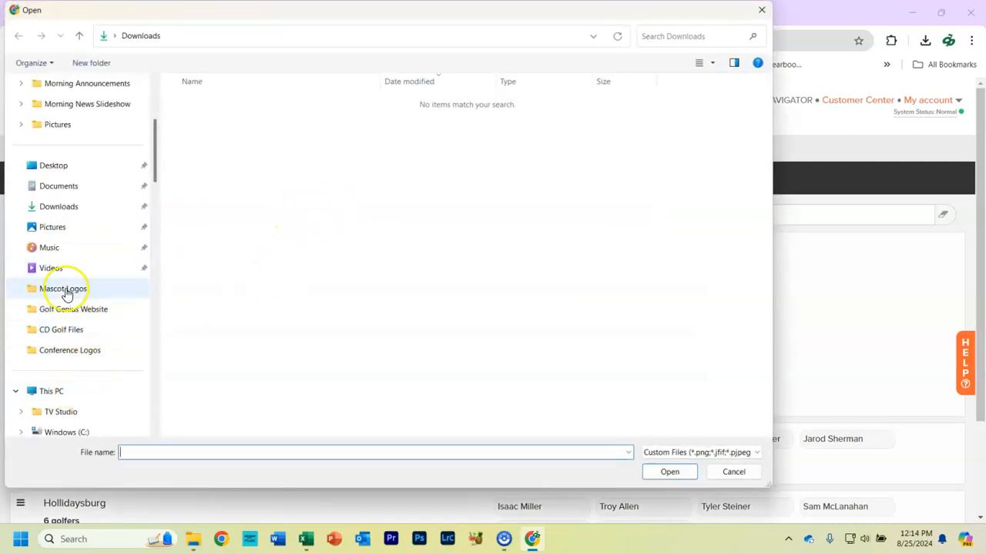
{"action": "left_click", "coordinate": [65, 289]}
{"action": "left_click", "coordinate": [352, 121]}
{"action": "left_click", "coordinate": [658, 472]}
{"action": "left_click", "coordinate": [242, 402]}
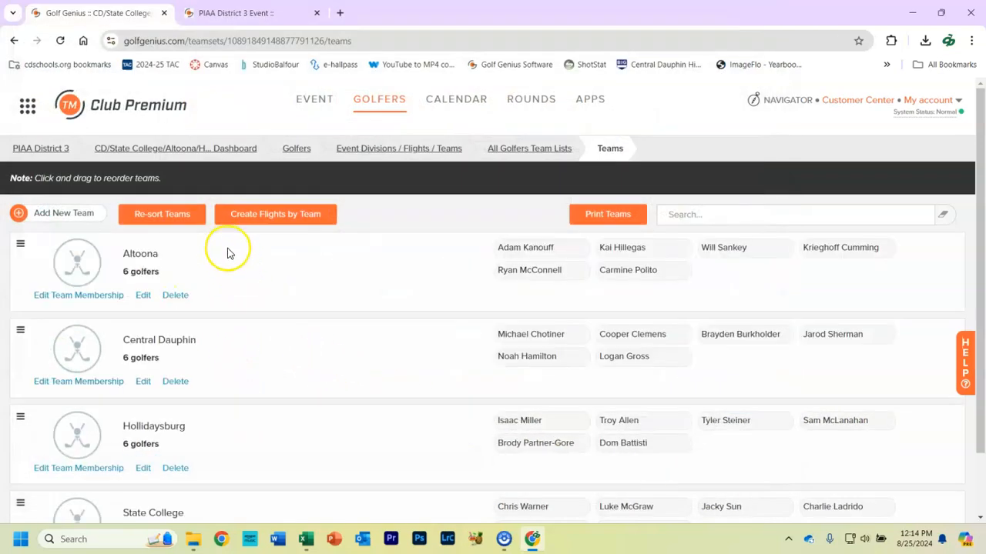
Set the Central Dauphin team's logo to Central Dauphin.png from the Mascot Logos folder and save the team.
{"action": "left_click", "coordinate": [138, 389]}
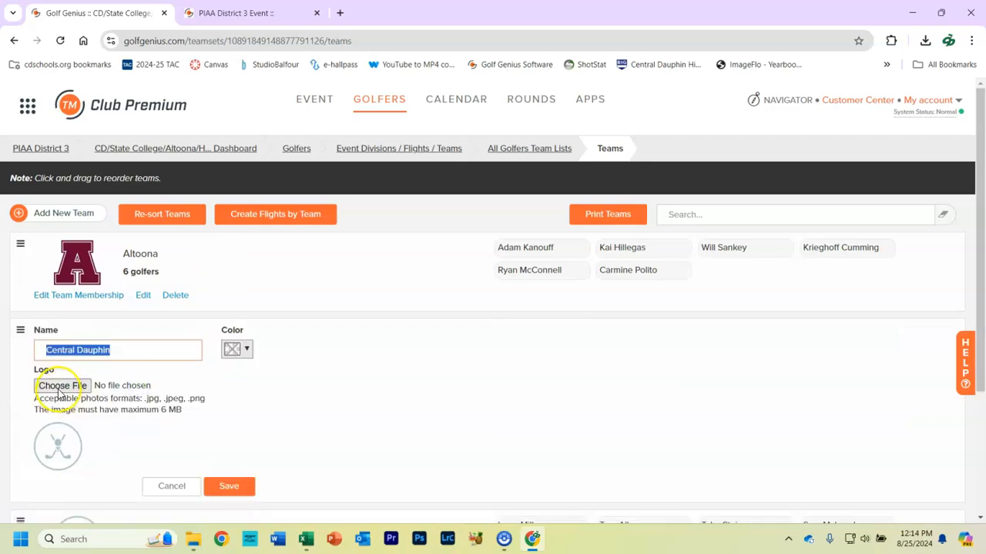
{"action": "left_click", "coordinate": [114, 387]}
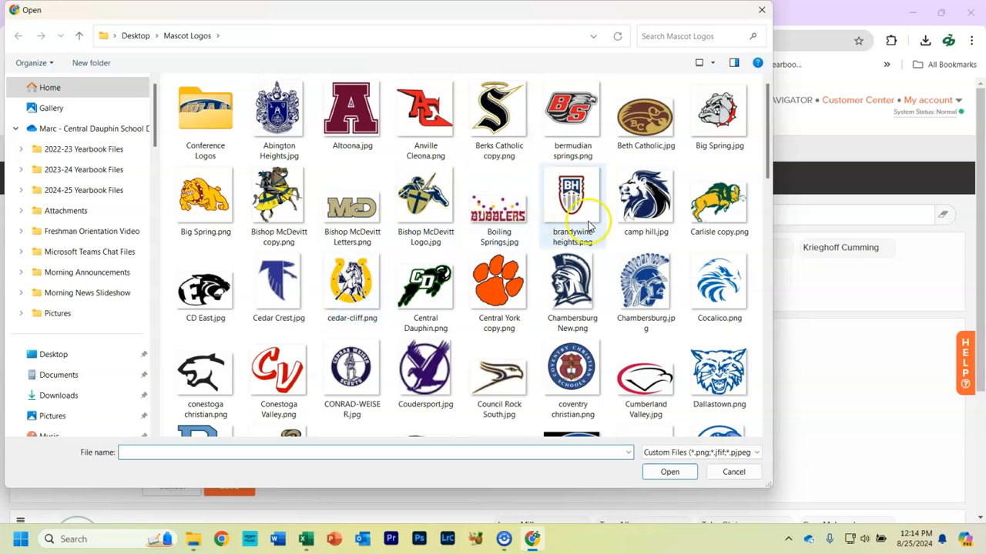
{"action": "left_click", "coordinate": [425, 286]}
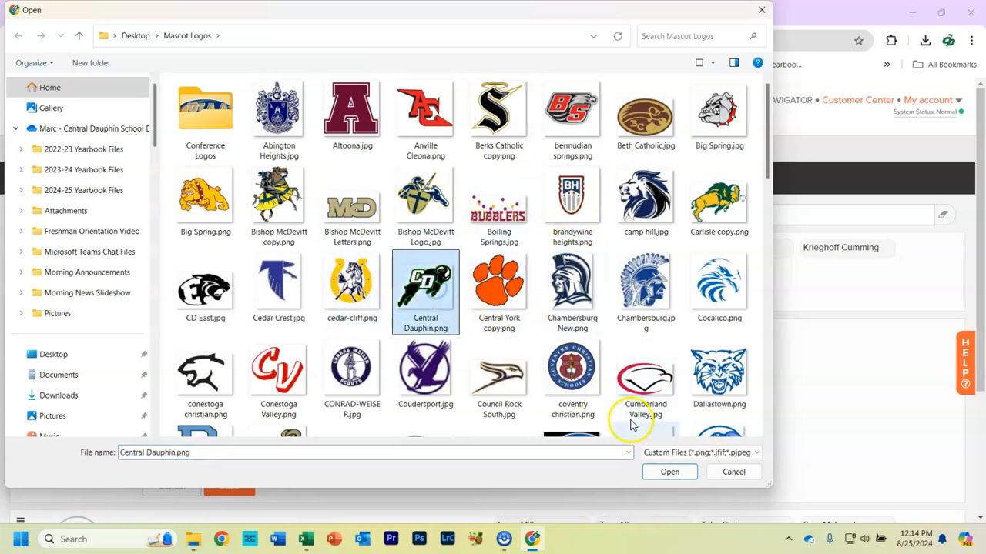
{"action": "left_click", "coordinate": [654, 469]}
{"action": "left_click", "coordinate": [229, 486]}
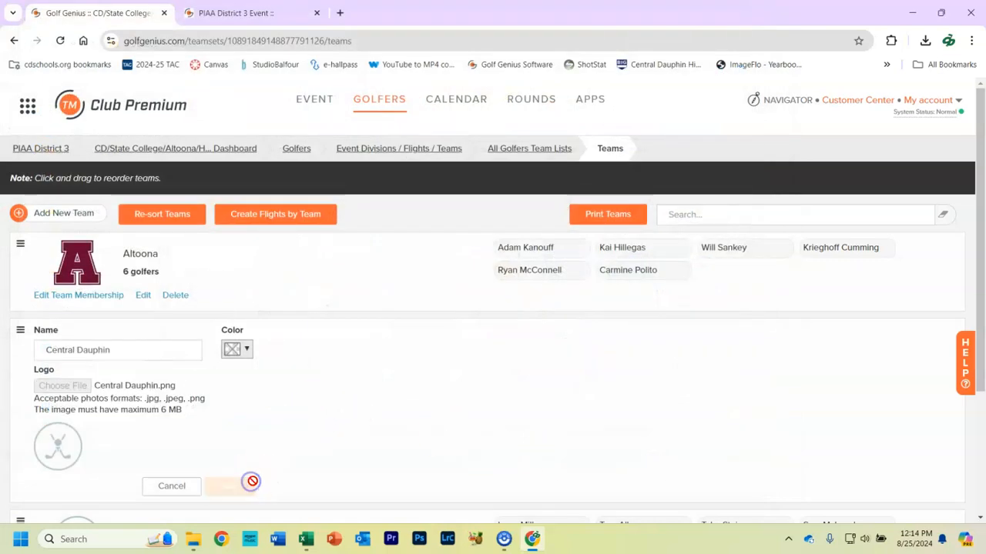
Set the Hollidaysburg team's logo to Holidaysburg copy.png from the Mascot Logos folder and save the team.
{"action": "scroll", "coordinate": [435, 401], "scroll_direction": "down", "scroll_amount": 1}
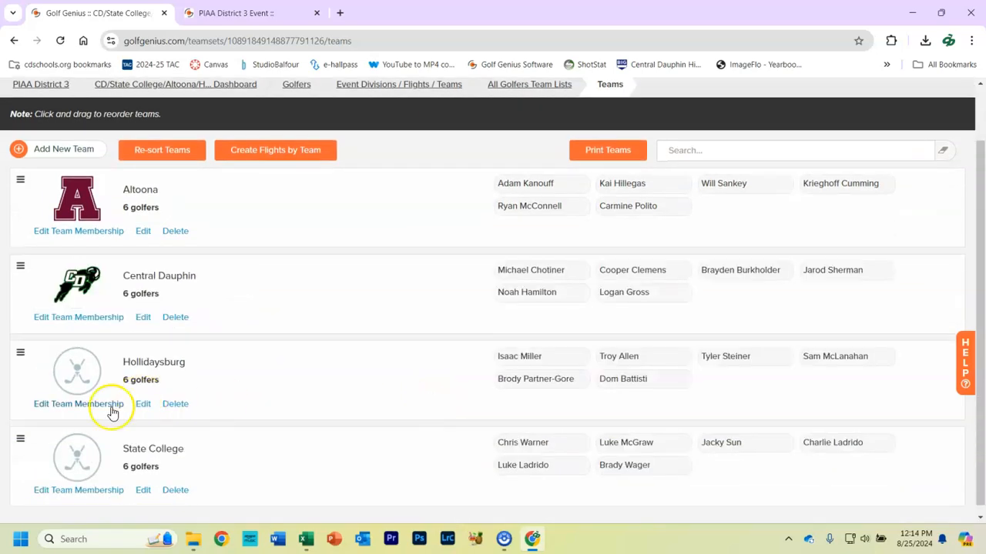
{"action": "left_click", "coordinate": [143, 403]}
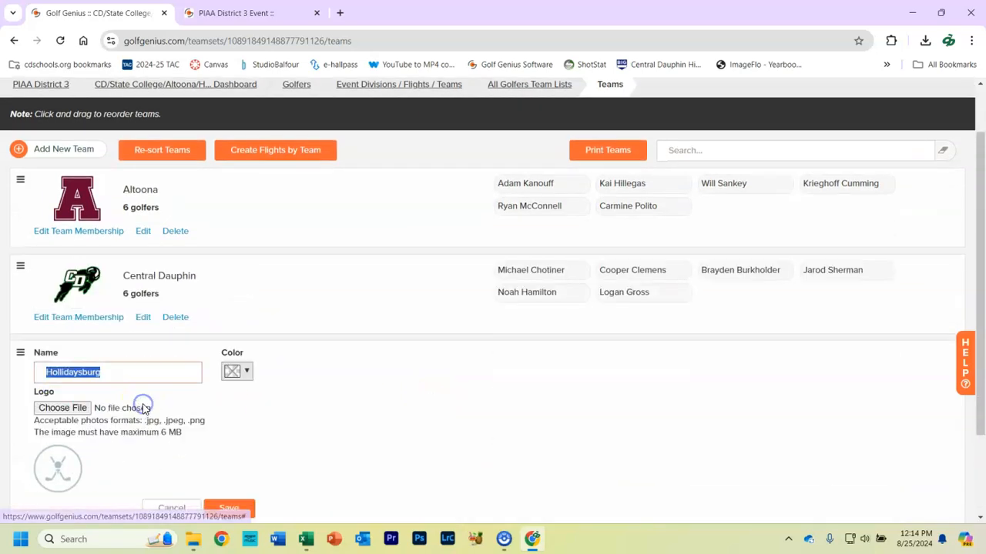
{"action": "left_click", "coordinate": [58, 408]}
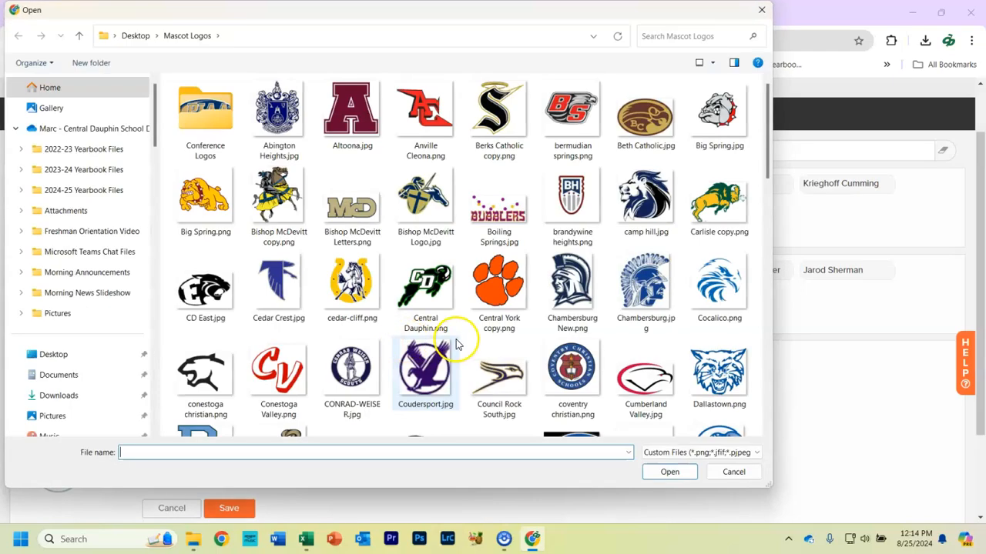
{"action": "scroll", "coordinate": [455, 339], "scroll_direction": "down", "scroll_amount": 5}
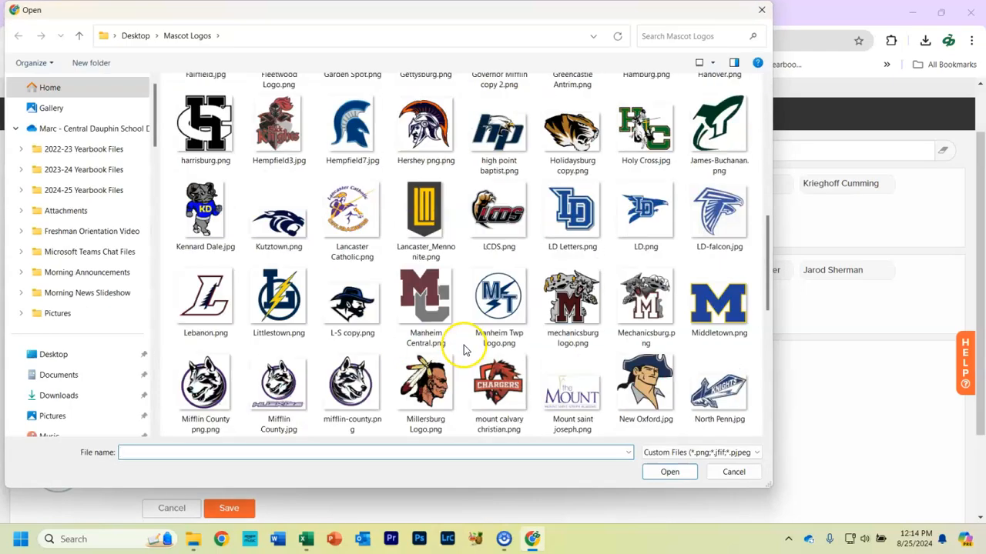
{"action": "left_click", "coordinate": [583, 148]}
{"action": "left_click", "coordinate": [670, 471]}
{"action": "left_click", "coordinate": [242, 510]}
Set the State College team's logo to state-college.png from the Mascot Logos folder and save the team.
{"action": "scroll", "coordinate": [196, 410], "scroll_direction": "down", "scroll_amount": 1}
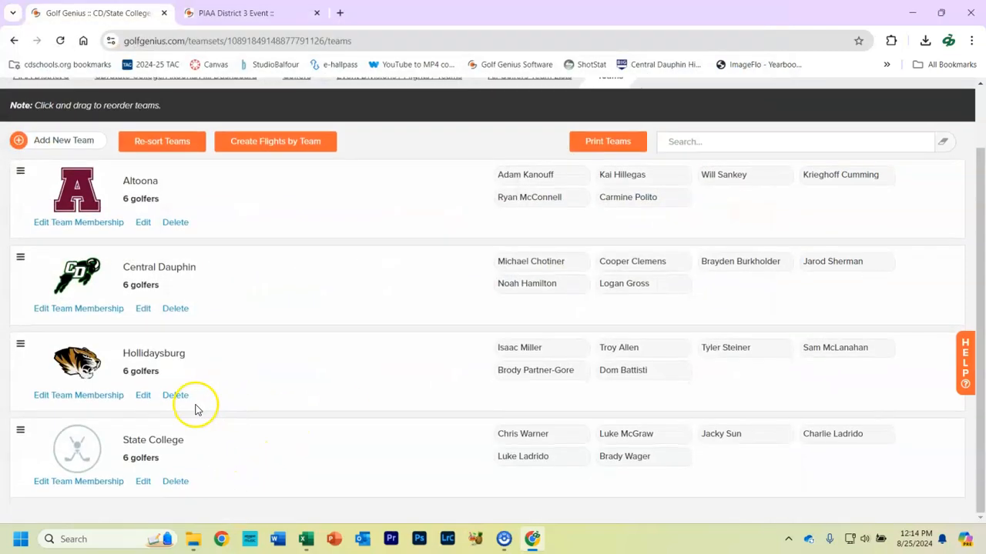
{"action": "left_click", "coordinate": [147, 481]}
{"action": "left_click", "coordinate": [81, 486]}
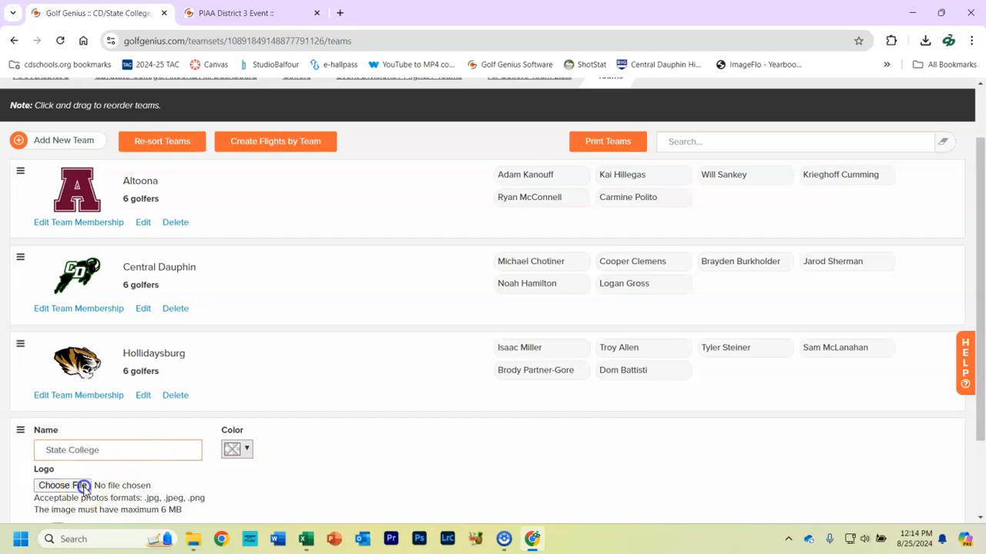
{"action": "scroll", "coordinate": [447, 345], "scroll_direction": "down", "scroll_amount": 15}
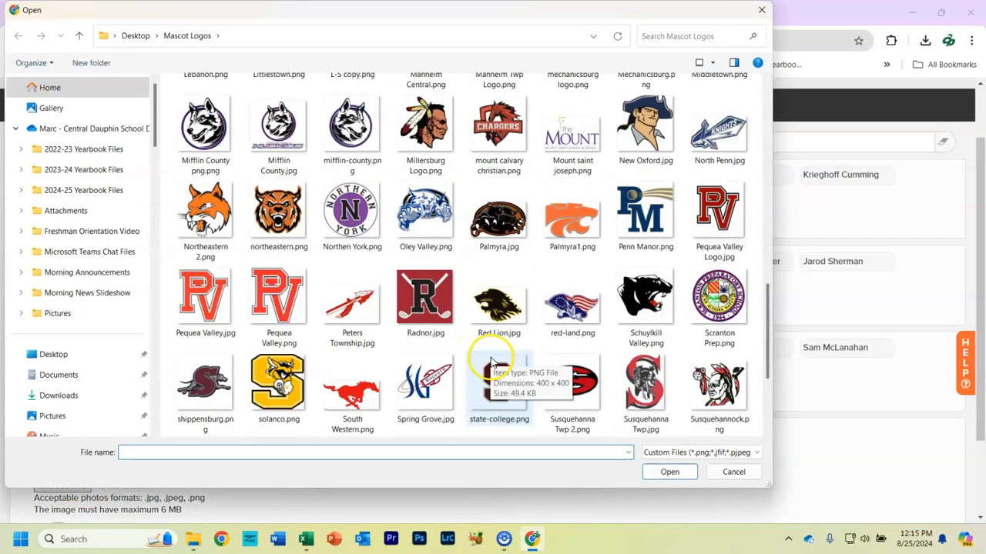
{"action": "left_click", "coordinate": [499, 385]}
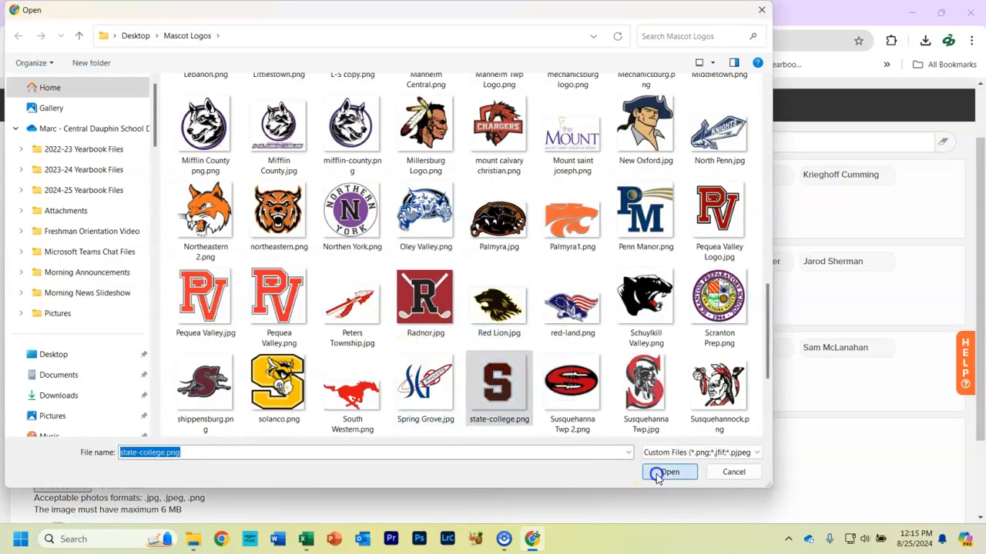
{"action": "left_click", "coordinate": [662, 471]}
{"action": "scroll", "coordinate": [409, 429], "scroll_direction": "down", "scroll_amount": 2}
{"action": "left_click", "coordinate": [231, 479]}
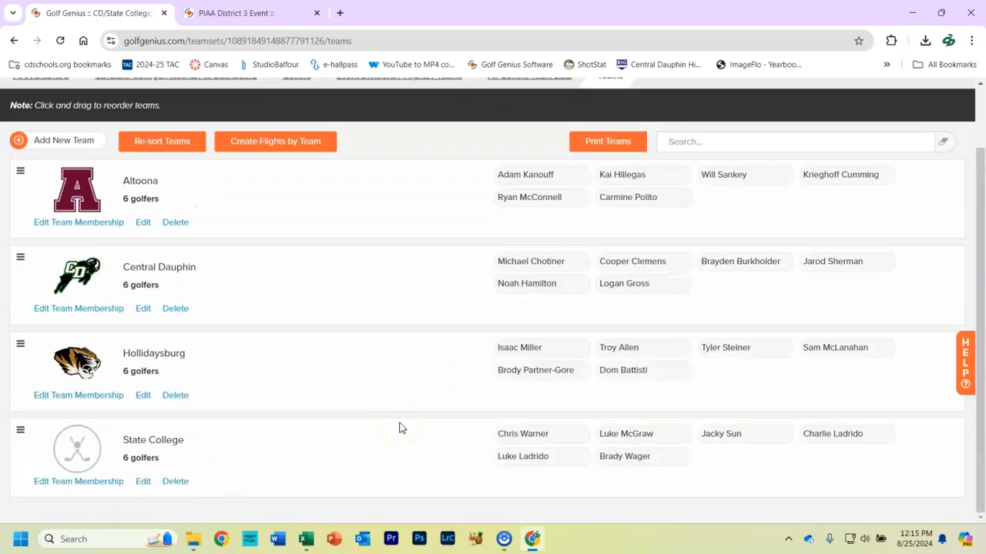